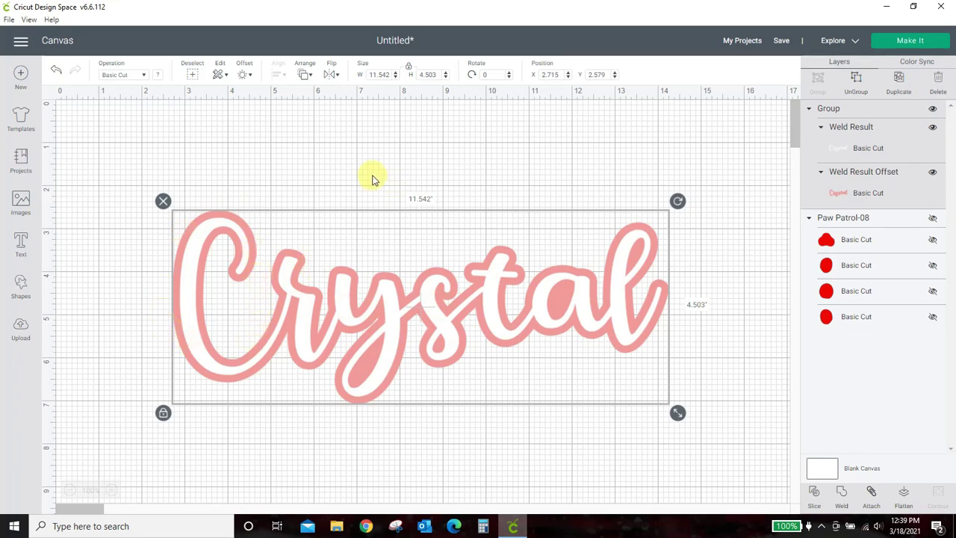
Delete the existing offset lettering and add the new text "Crystal" to the canvas
key("Delete")
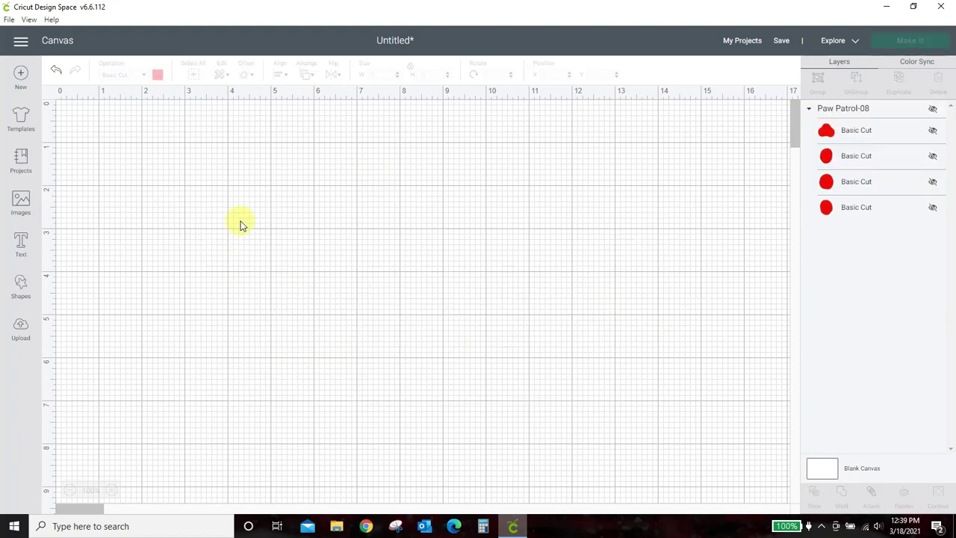
left_click(21, 243)
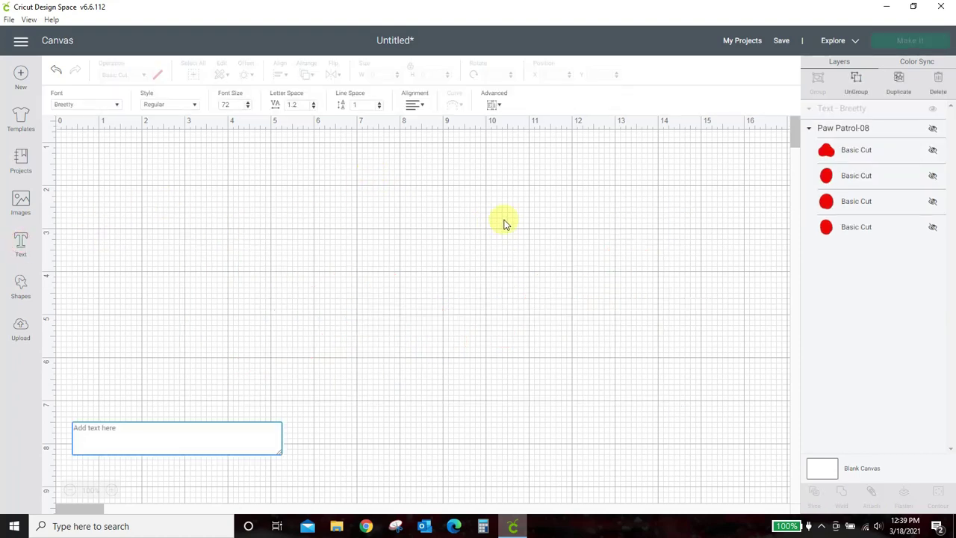
type("Crysta")
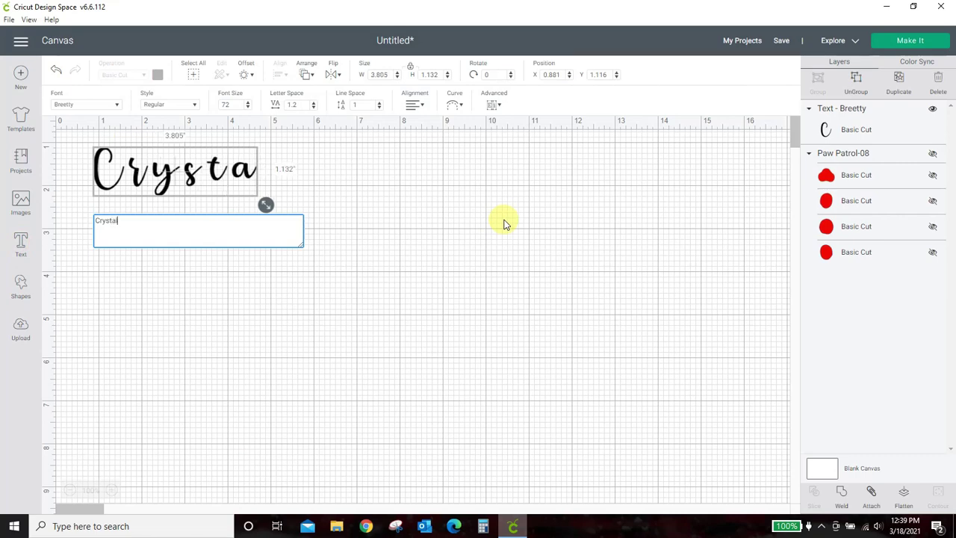
type("l")
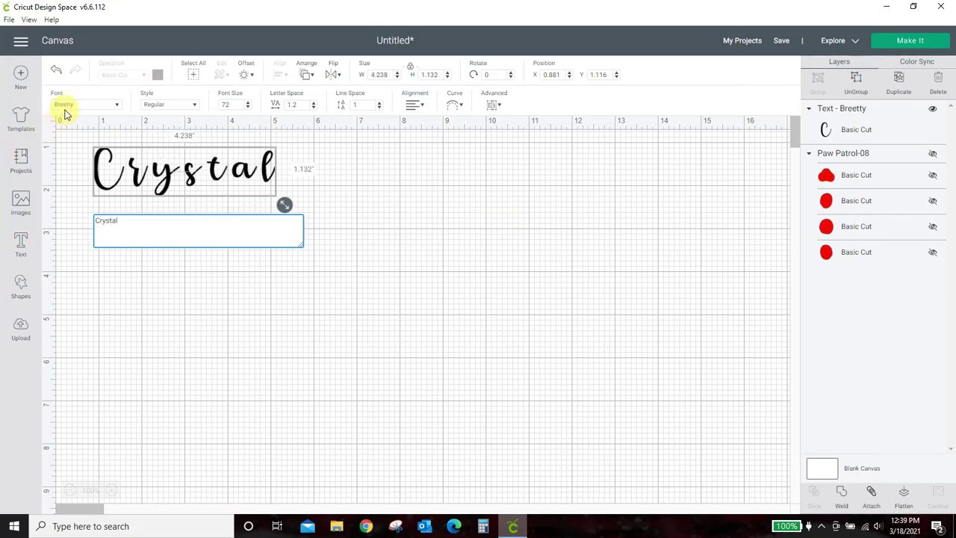
left_click(246, 342)
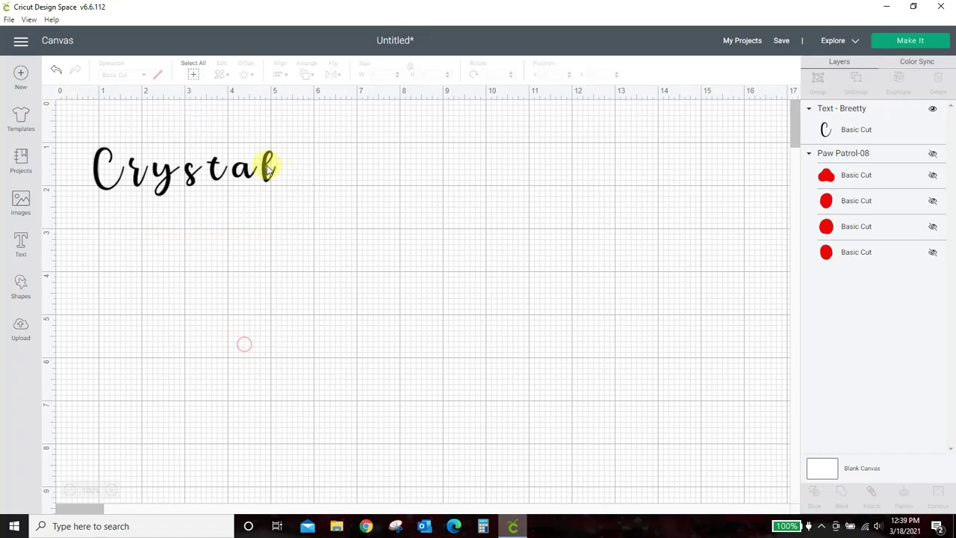
Enlarge the text to about 11.6 in wide and place it across the middle of the canvas
left_click_drag(272, 166, 422, 226)
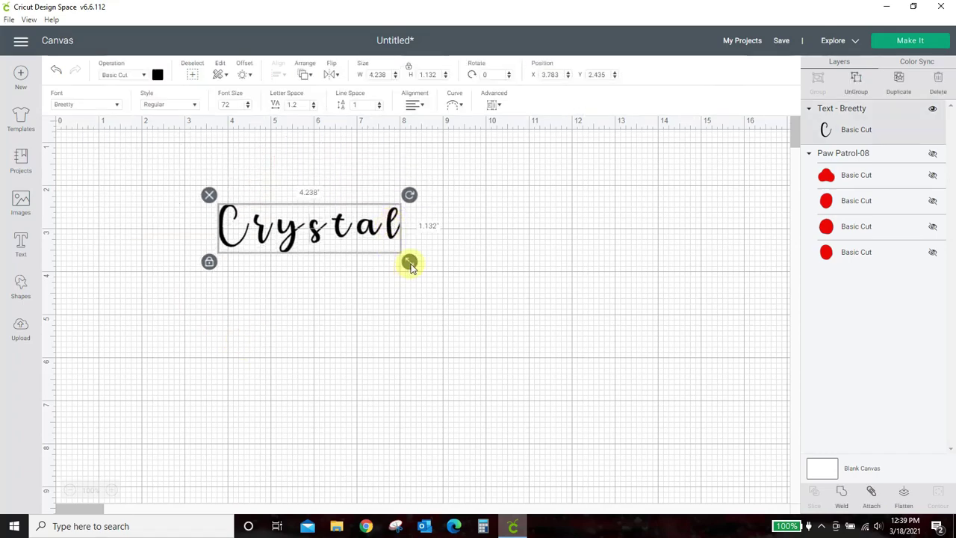
left_click_drag(406, 262, 519, 348)
left_click_drag(605, 273, 551, 277)
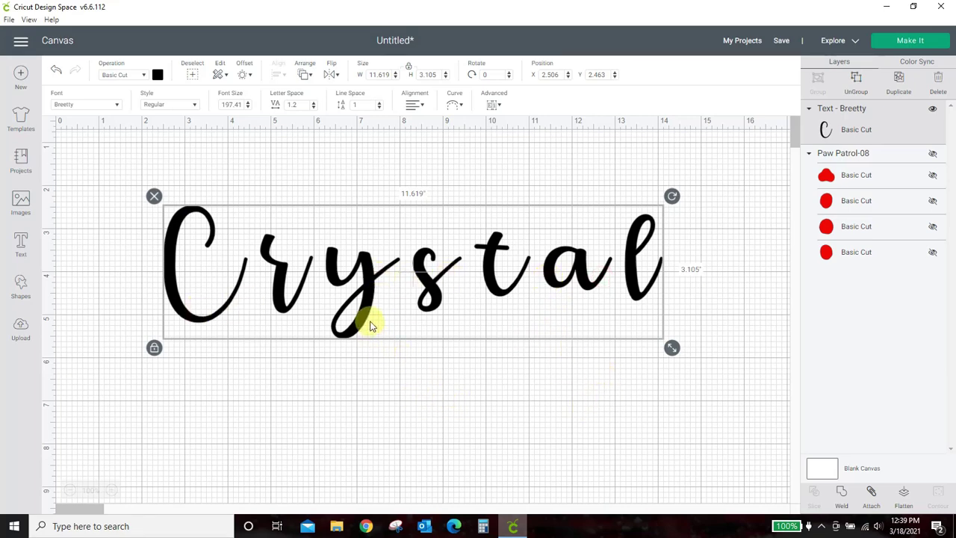
Set the letter spacing of the text to 0
left_click(297, 103)
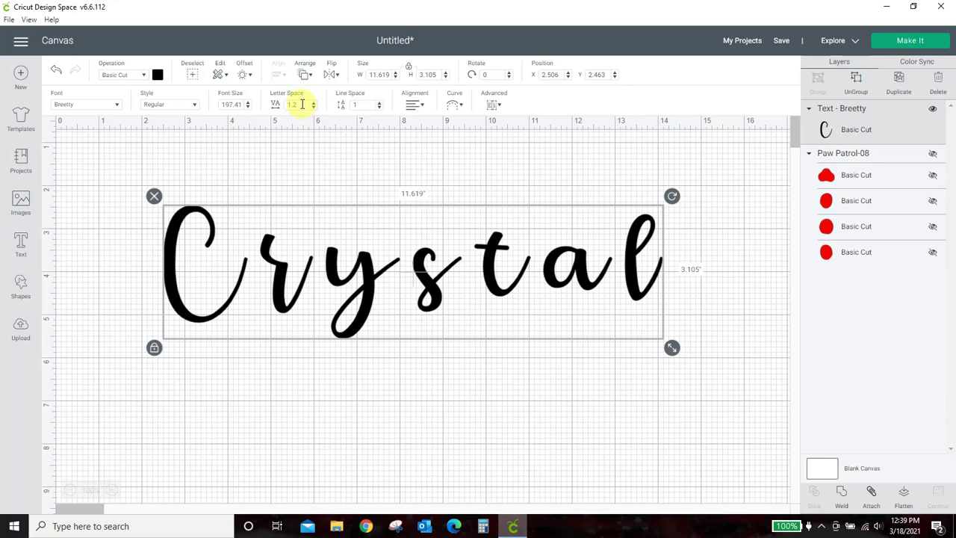
left_click(302, 104)
type("0")
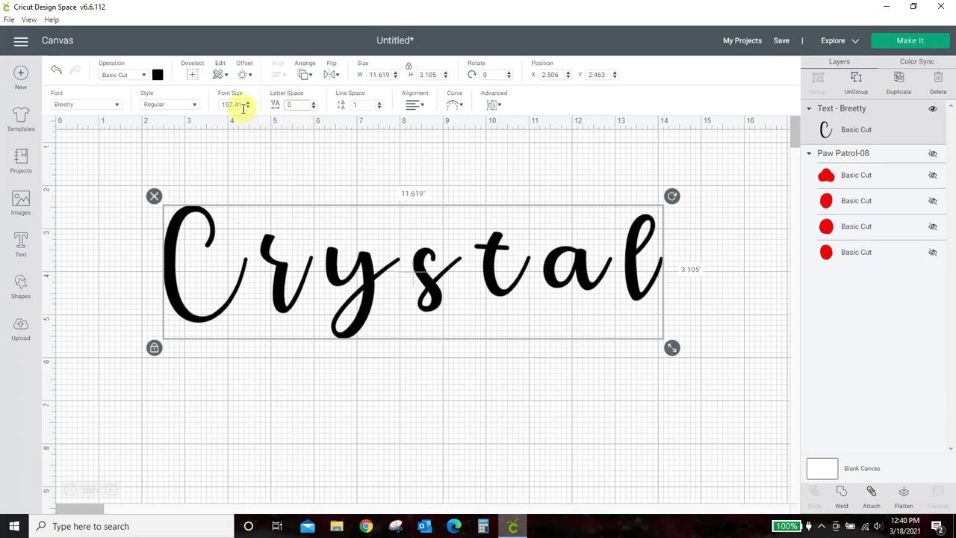
key("Return")
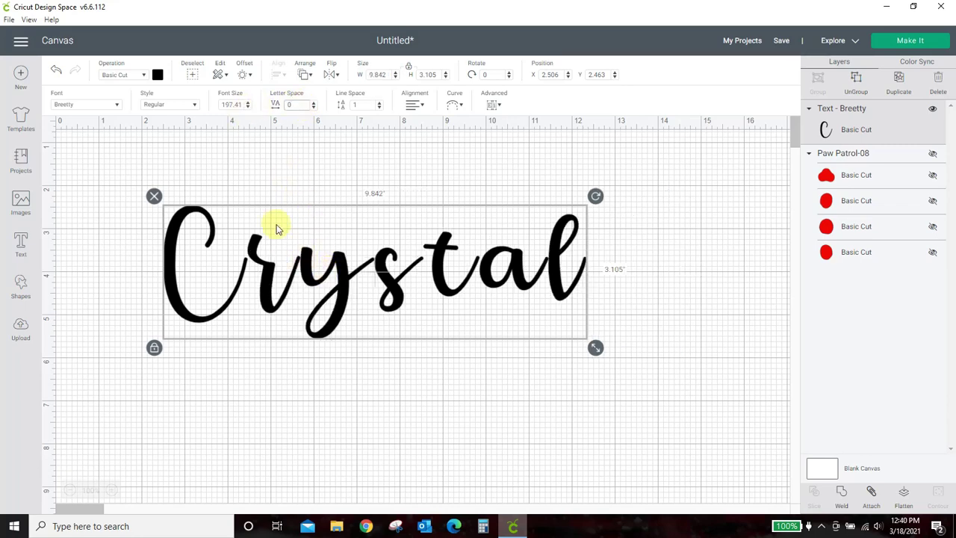
Tighten the letter spacing gradually to -1 so the script letters join, and deselect the text
left_click(314, 108)
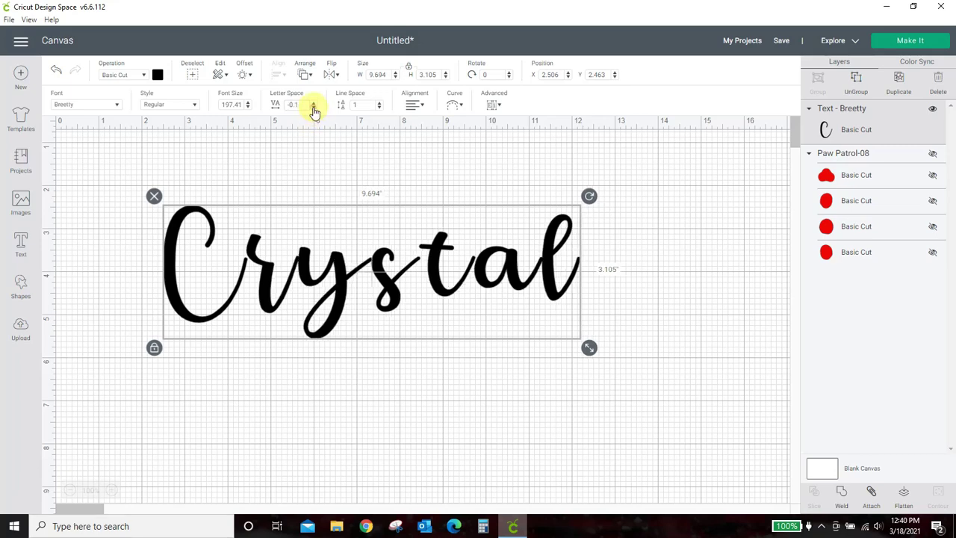
left_click(313, 107)
left_click(314, 107)
left_click(314, 108)
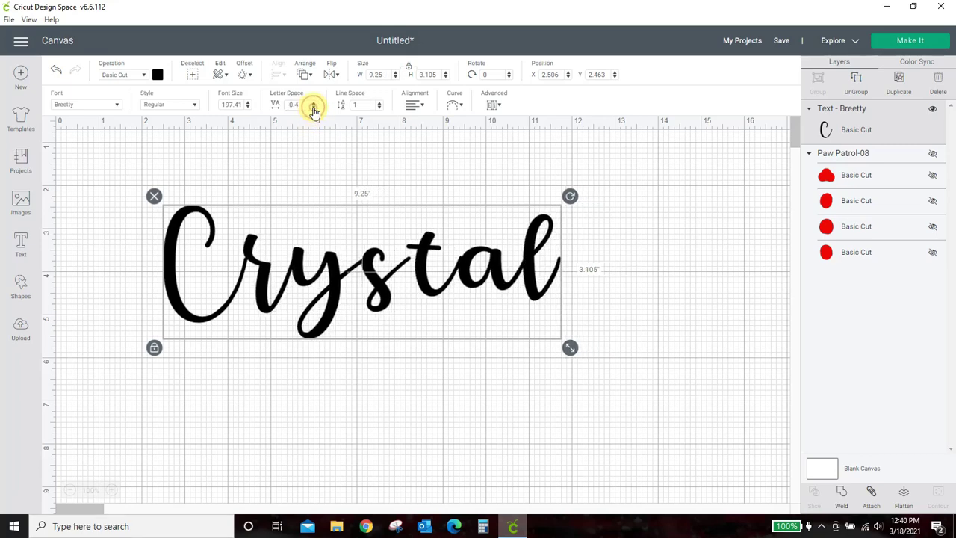
left_click(314, 107)
left_click(313, 108)
left_click(314, 108)
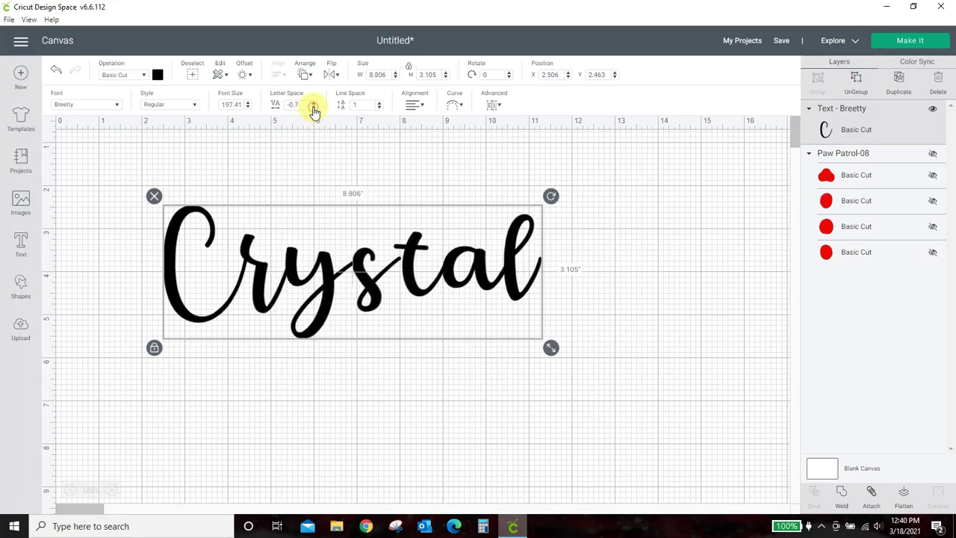
left_click(314, 107)
left_click(314, 108)
left_click(314, 107)
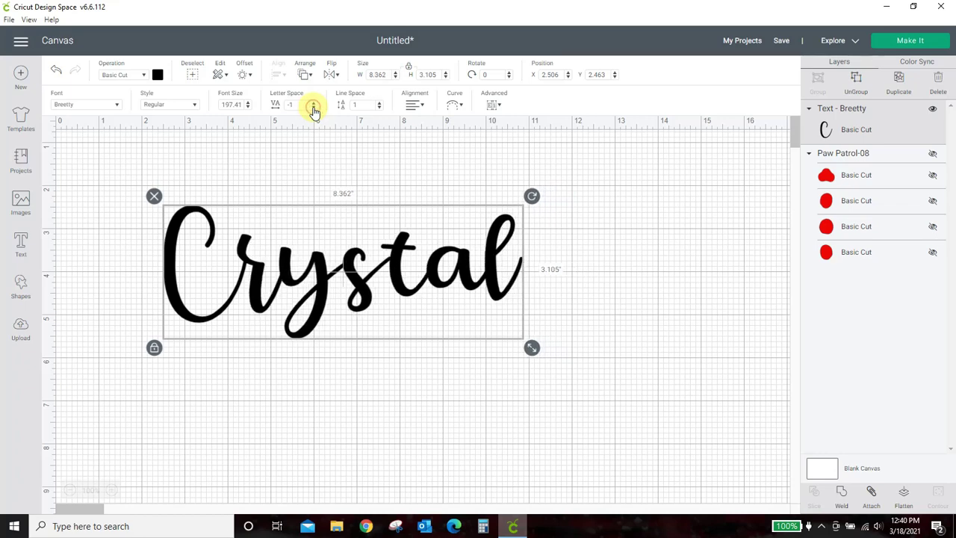
left_click(372, 459)
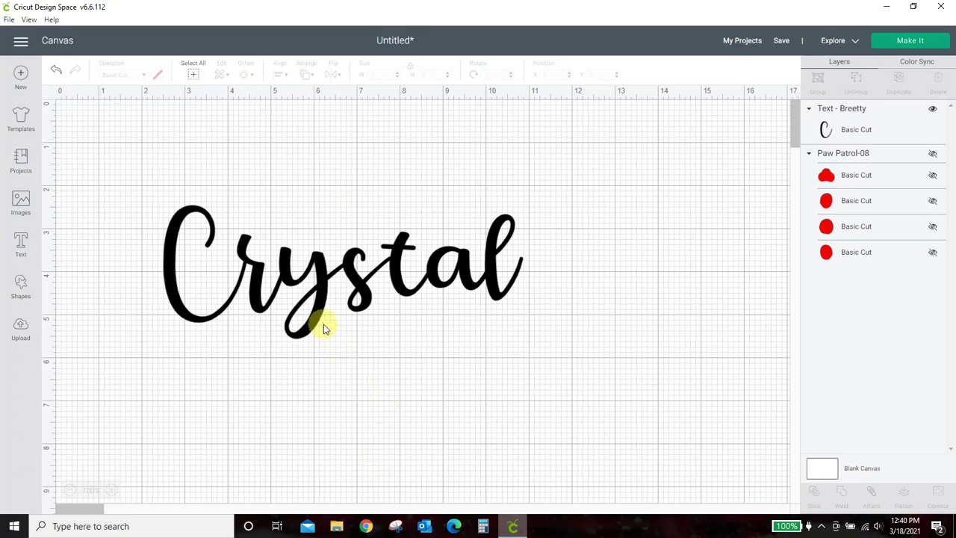
Move the text to the centre of the canvas and weld its letters into one shape
left_click_drag(317, 320, 394, 329)
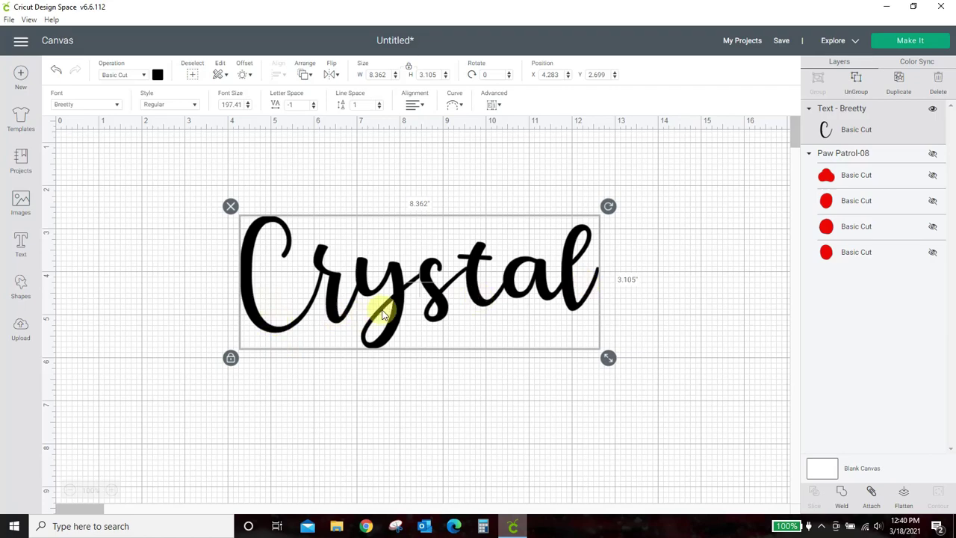
left_click(843, 495)
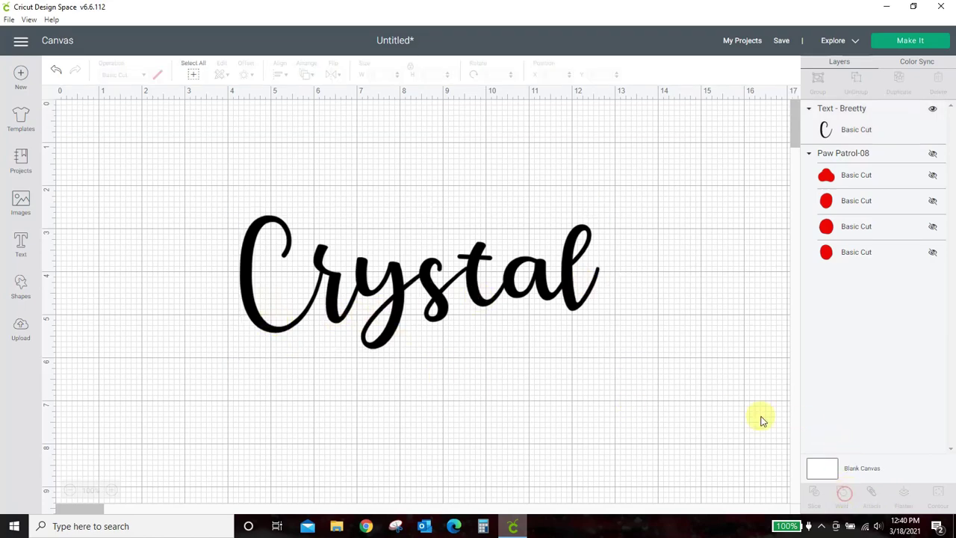
mouse_move(565, 280)
left_mouse_down()
mouse_move(388, 269)
mouse_move(530, 310)
mouse_move(612, 320)
mouse_move(546, 306)
mouse_move(550, 283)
left_mouse_up()
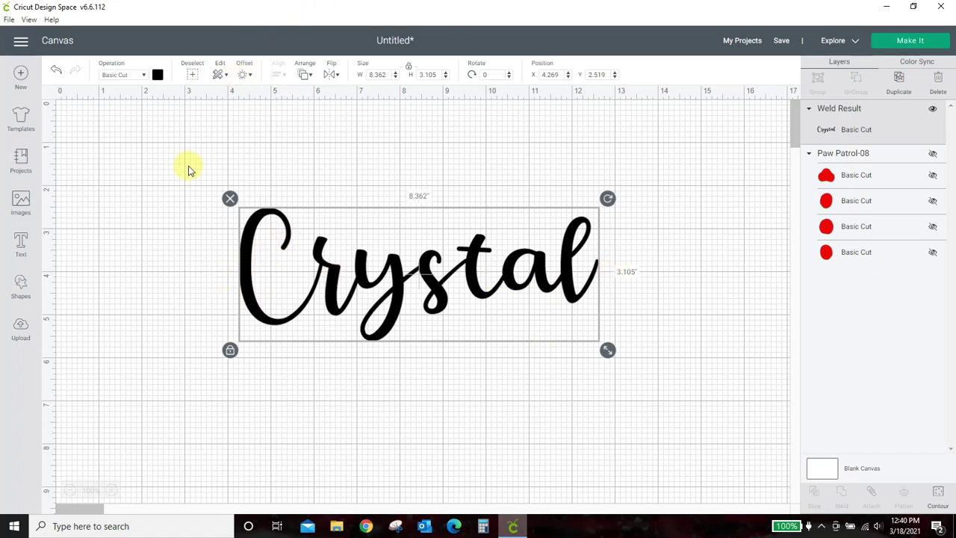
Open the Offset settings for the welded text and preview distances of 0.556, 0.181, -0.333 and -0.125 in
left_click(247, 78)
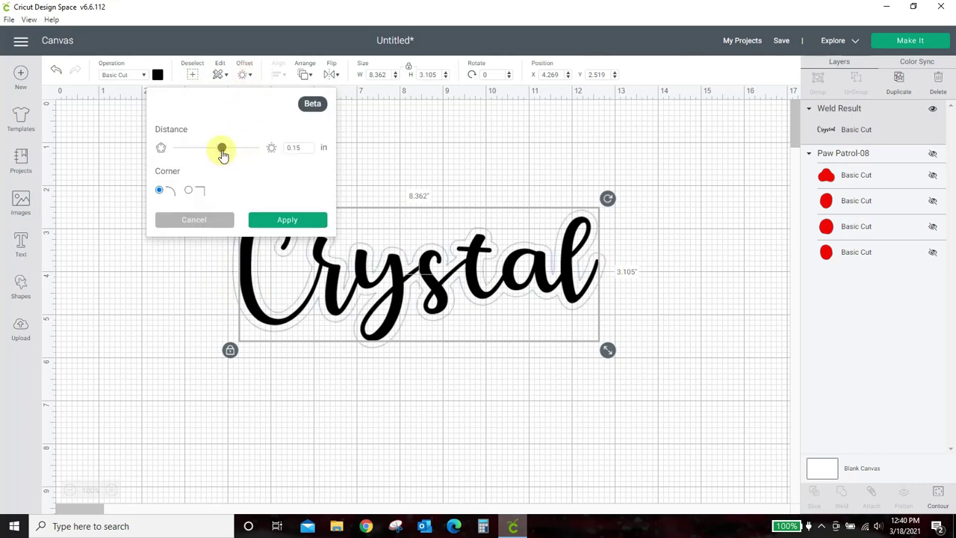
left_click_drag(222, 151, 238, 153)
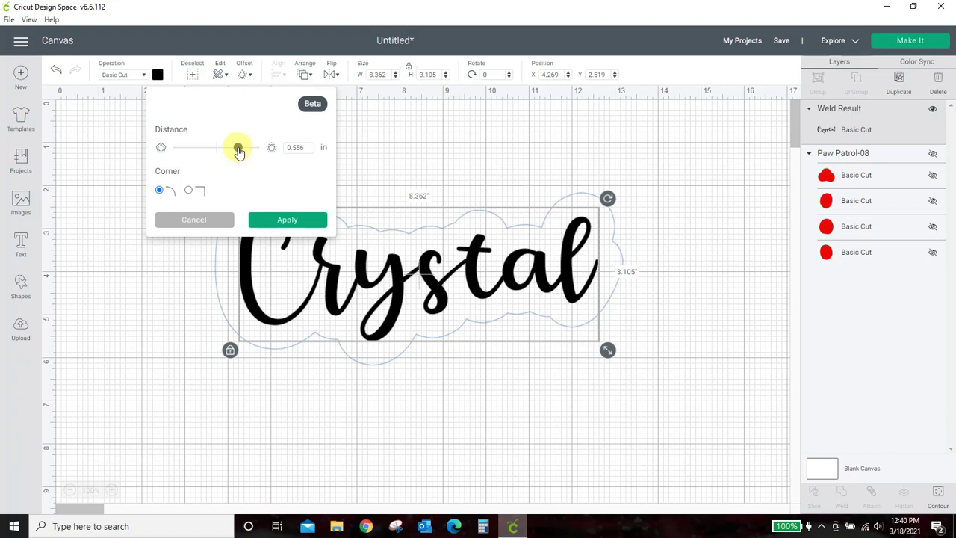
left_click_drag(238, 151, 224, 152)
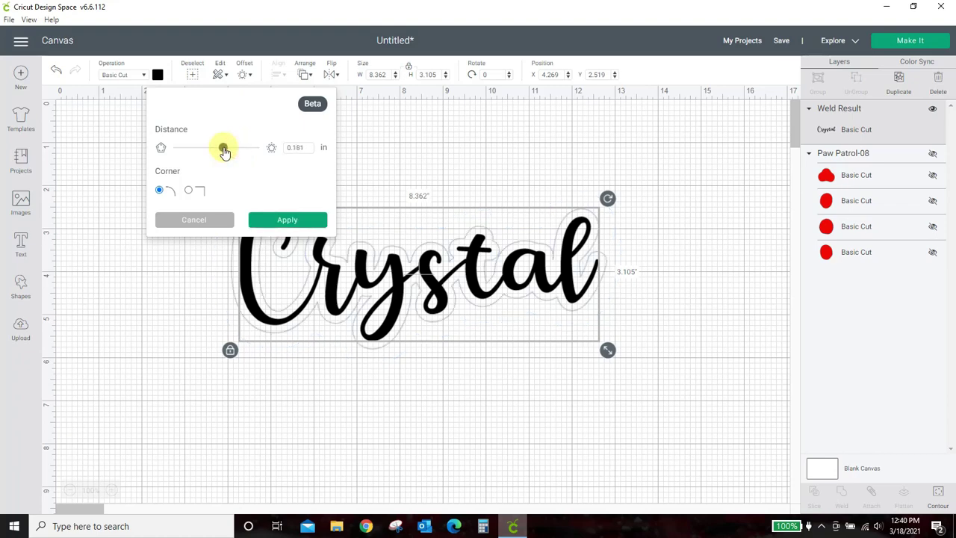
left_click_drag(224, 151, 204, 149)
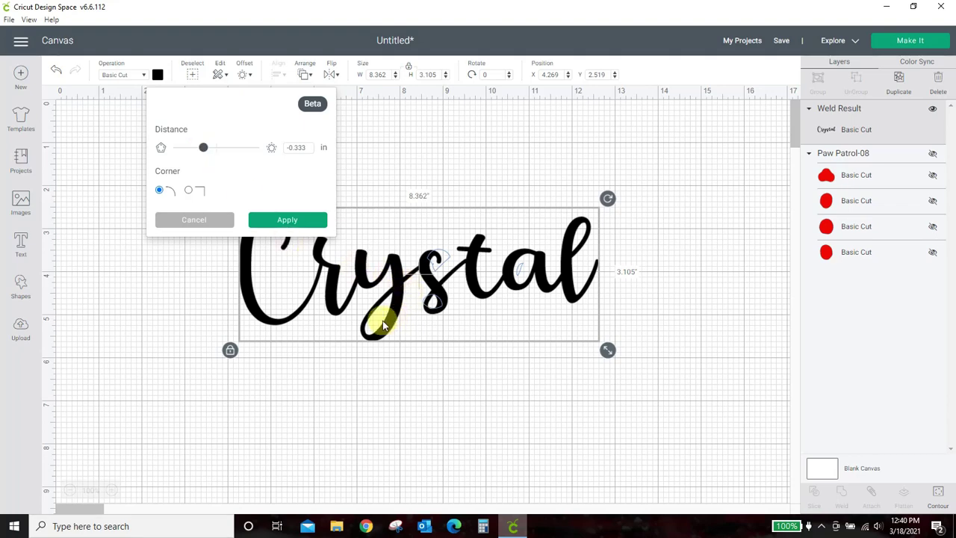
left_click_drag(203, 148, 213, 152)
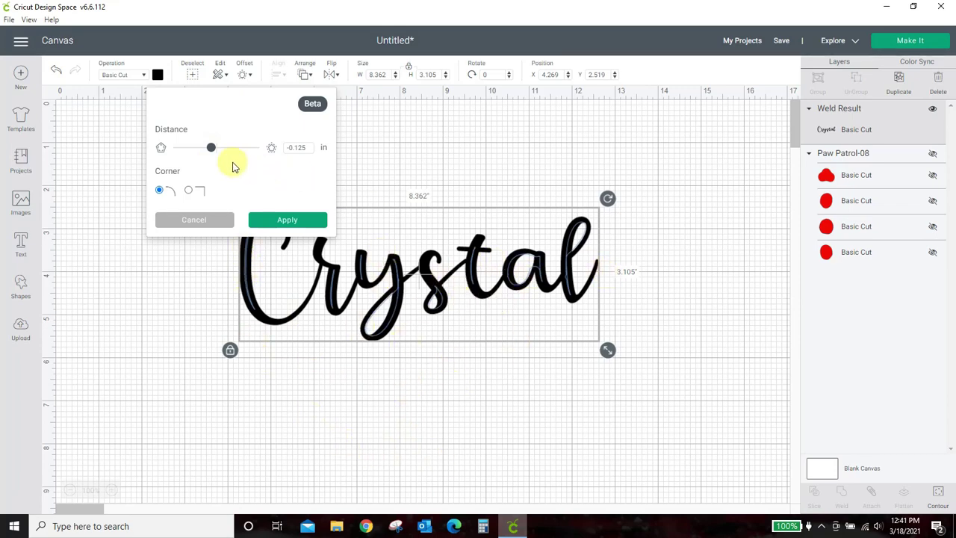
Apply an outward offset of 0.15 in with rounded corners to the welded text
left_click_drag(213, 149, 225, 152)
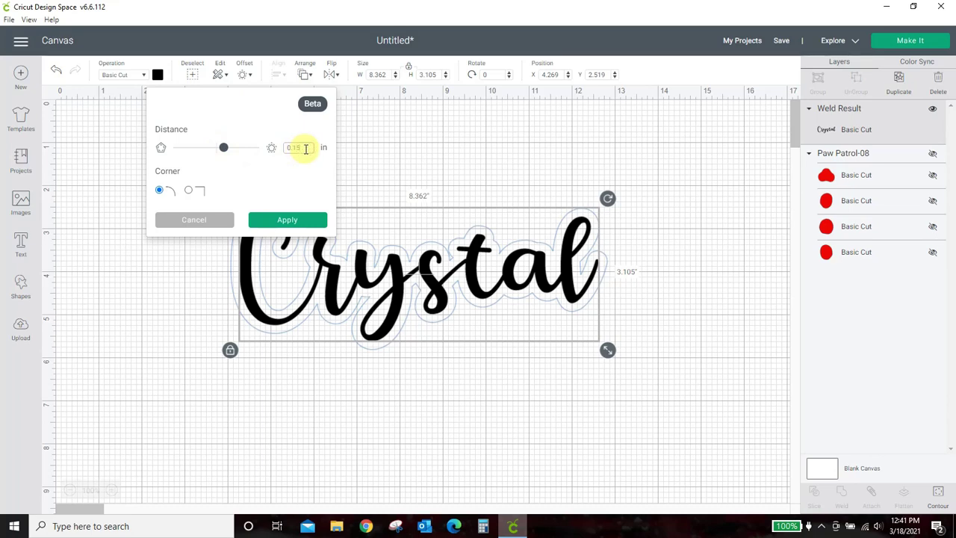
left_click(292, 173)
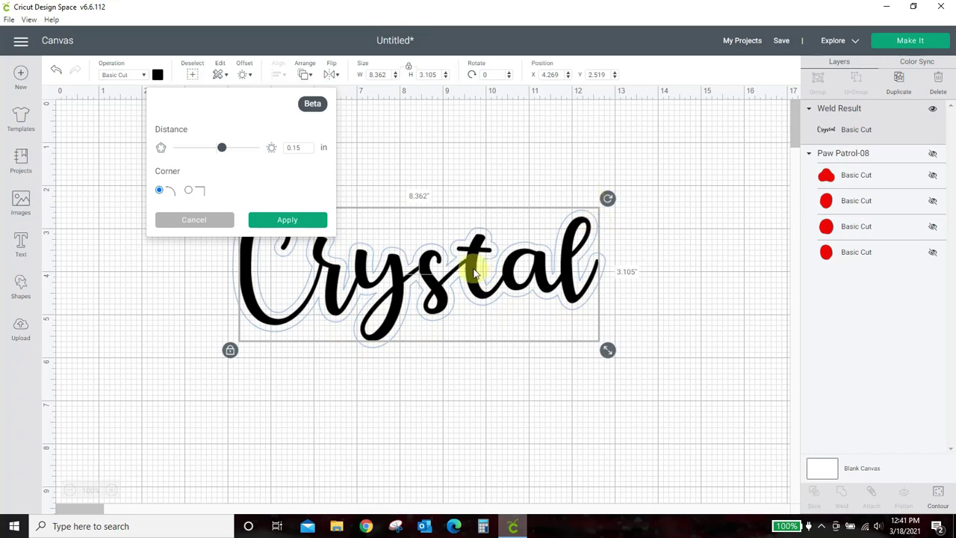
left_click(287, 221)
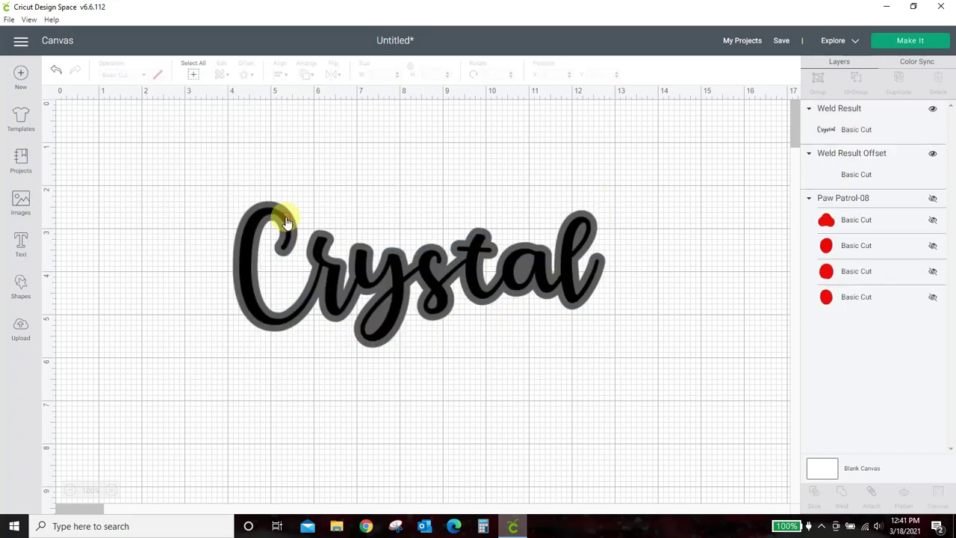
Separate the two layers, placing the black lettering below and the offset shape above it
left_click(374, 427)
left_click_drag(395, 297, 398, 437)
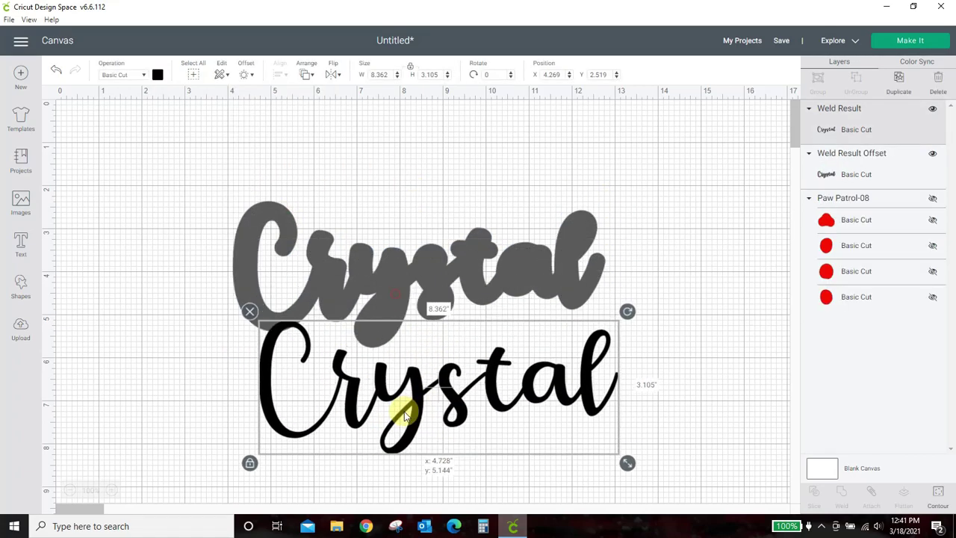
left_click_drag(393, 310, 391, 230)
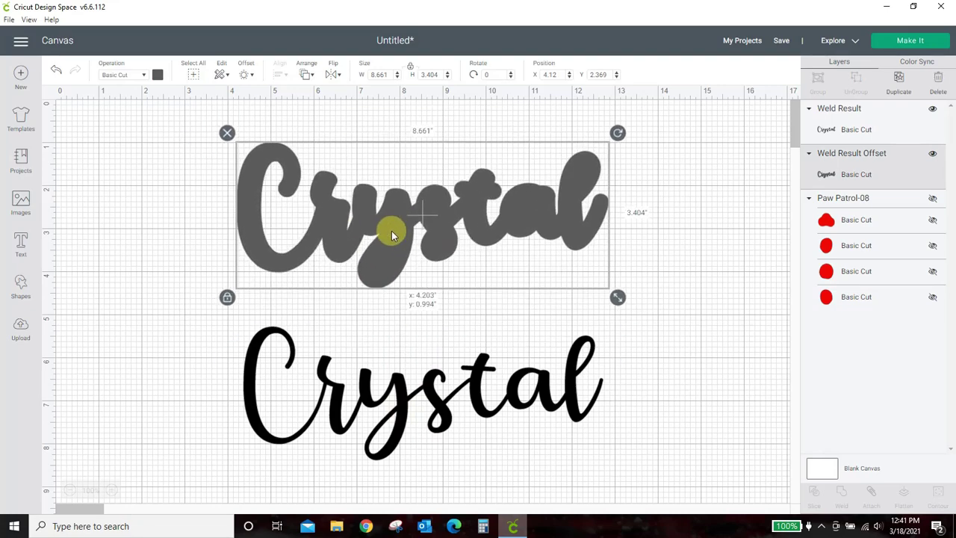
Recolour the offset shape light pink and the black lettering white
left_click(159, 77)
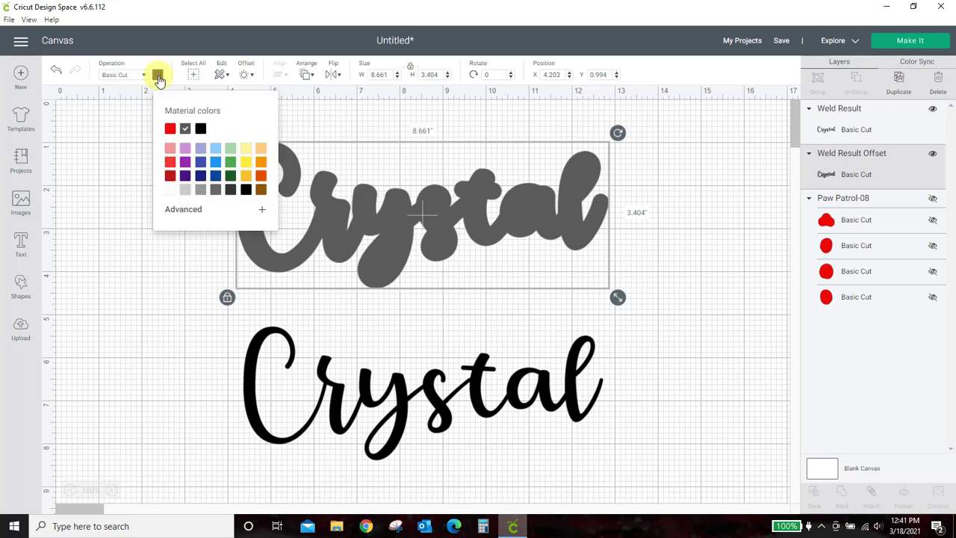
left_click(171, 151)
left_click(337, 418)
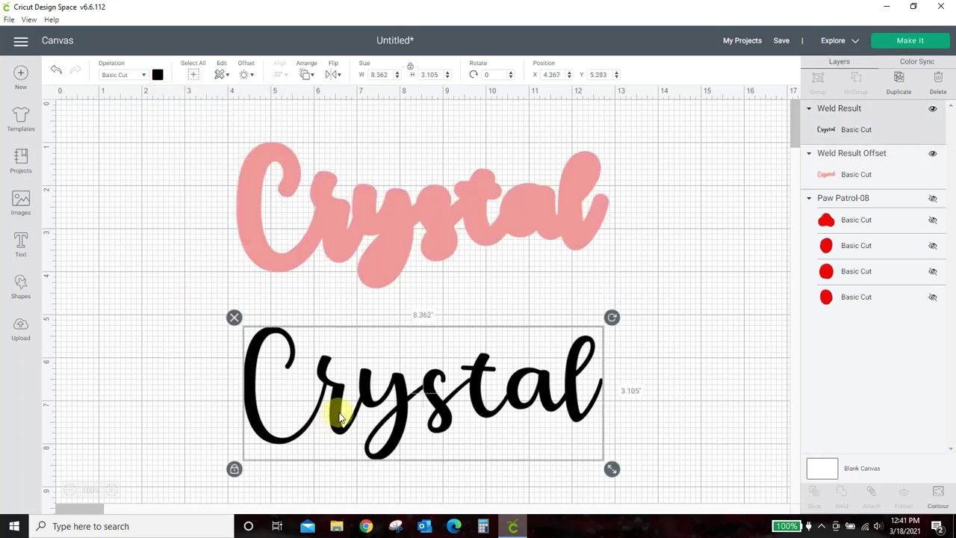
left_click(157, 76)
left_click(170, 189)
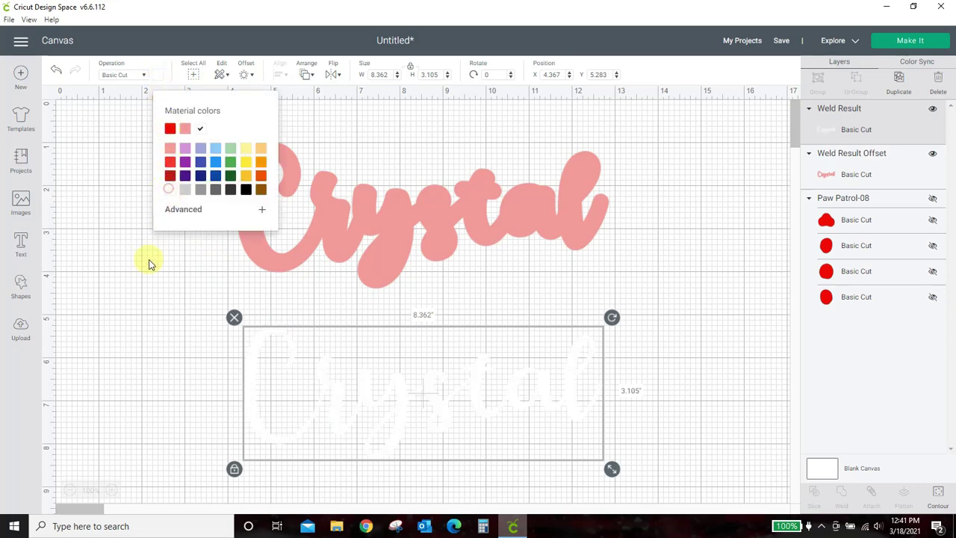
left_click(130, 349)
Move the white lettering onto the pink offset shape and align the two layers with Center
left_click_drag(354, 438, 346, 267)
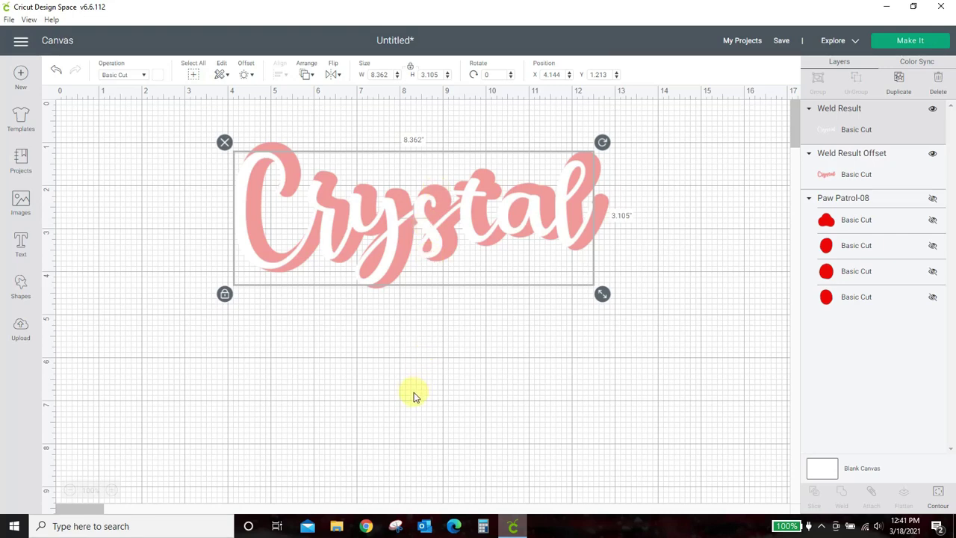
left_click(383, 389)
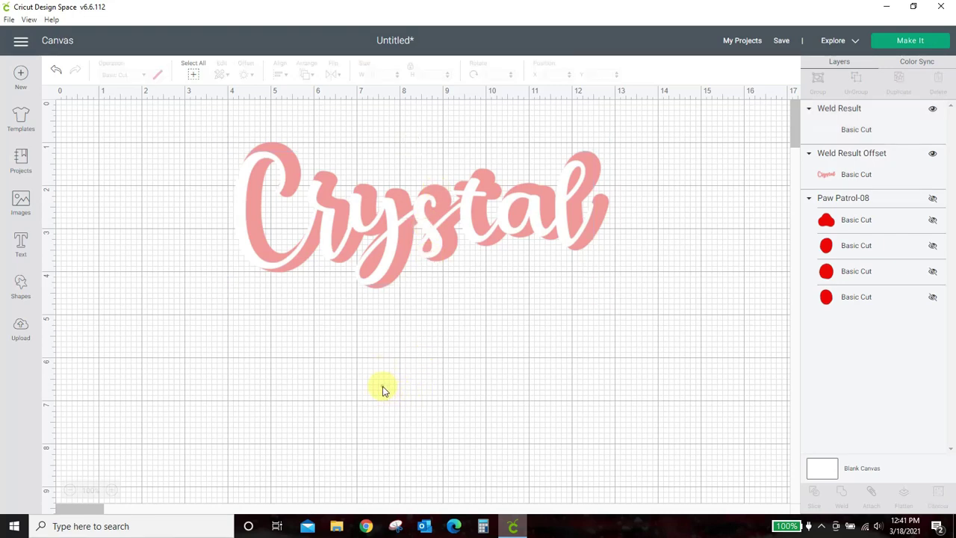
left_click_drag(159, 117, 682, 325)
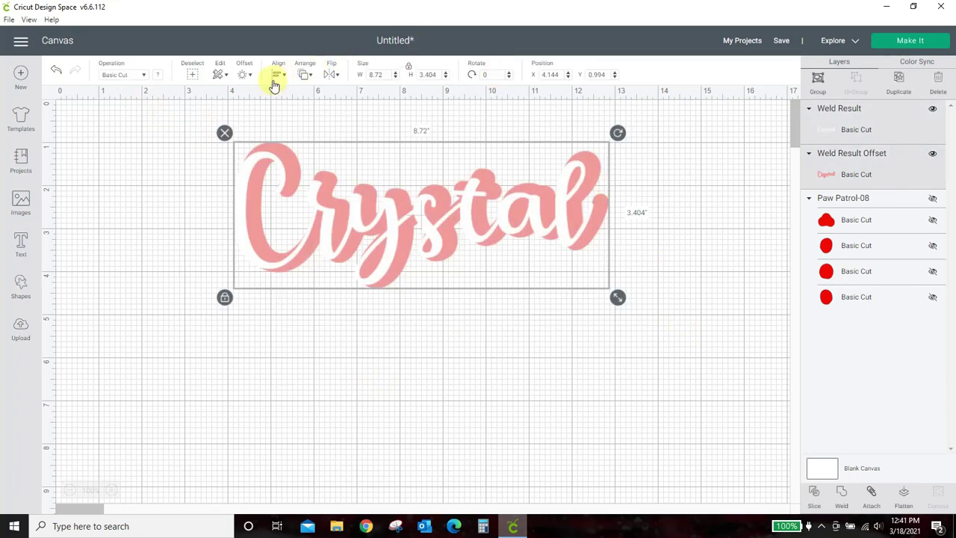
left_click(275, 77)
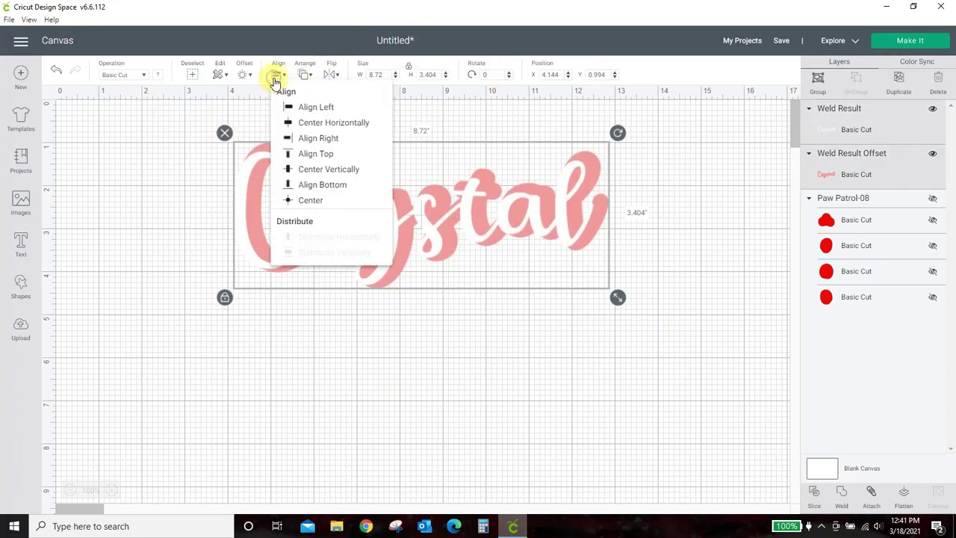
left_click(306, 199)
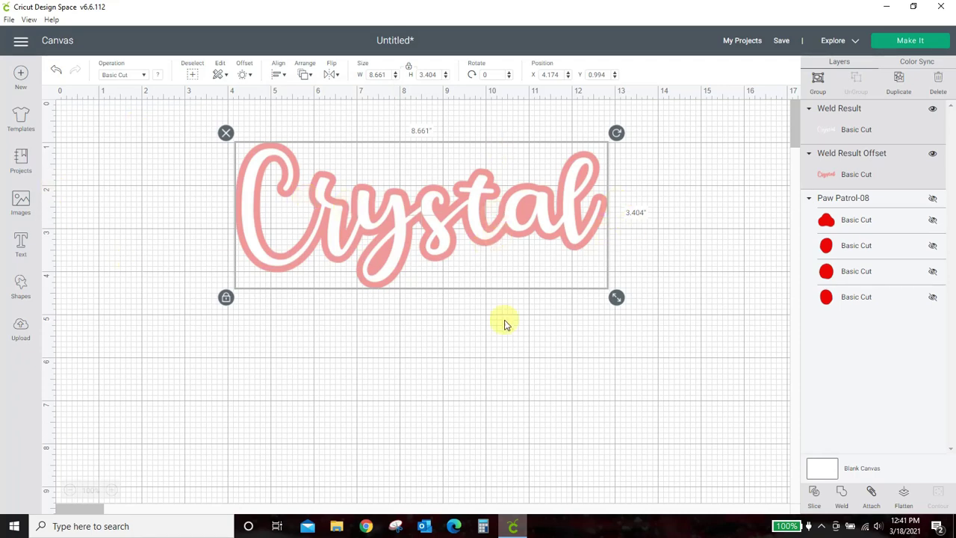
Group the lettering with its pink offset and reposition the group near X 3.868, Y 1.73
left_click(818, 77)
left_click_drag(557, 221, 440, 220)
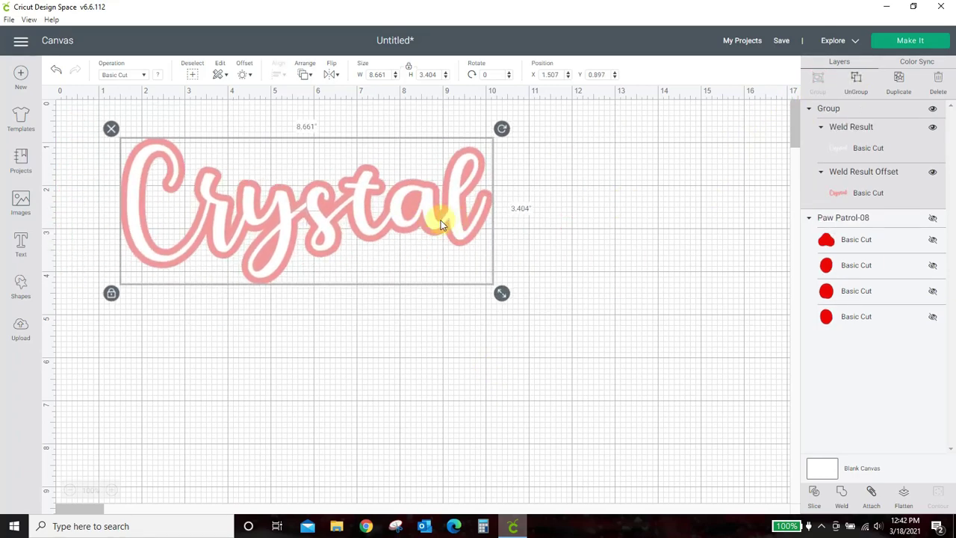
mouse_move(439, 222)
left_mouse_down()
mouse_move(553, 246)
mouse_move(485, 236)
mouse_move(546, 271)
mouse_move(583, 207)
mouse_move(562, 253)
left_mouse_up()
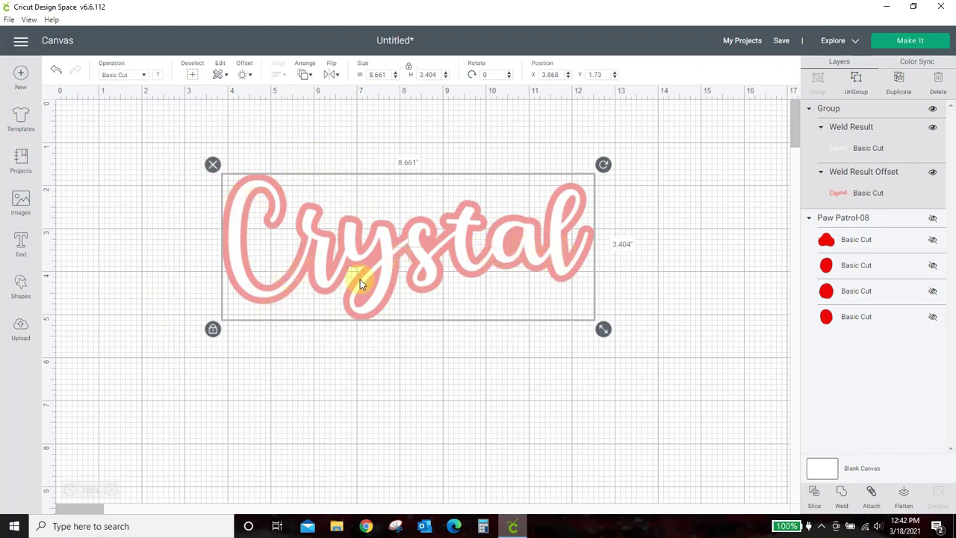
Ungroup the two layers and move the white lettering below the pink offset shape
left_click(856, 82)
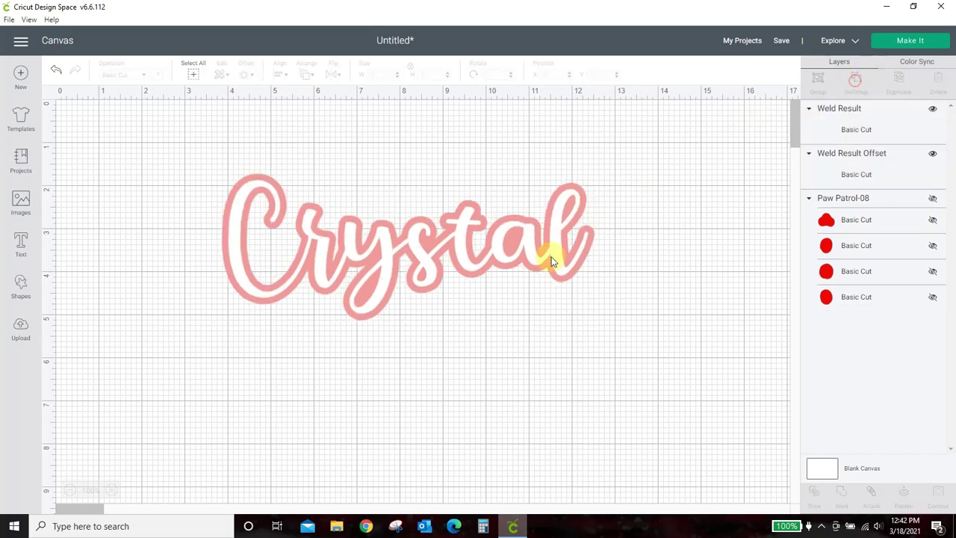
left_click_drag(539, 258, 549, 407)
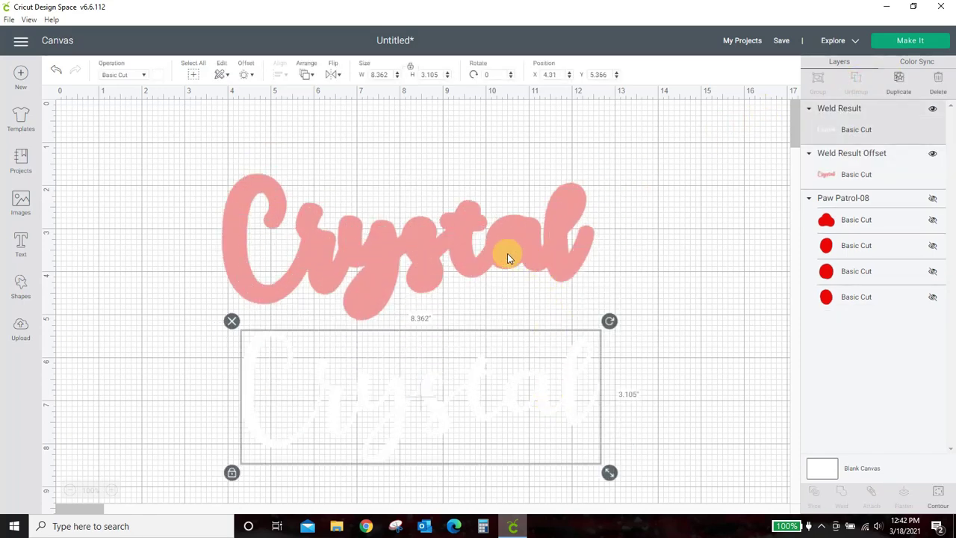
Apply a 0.15 in outward offset with rounded corners to the pink shape, then shift the pink shape down from the new layer
left_click(507, 254)
left_click(507, 254)
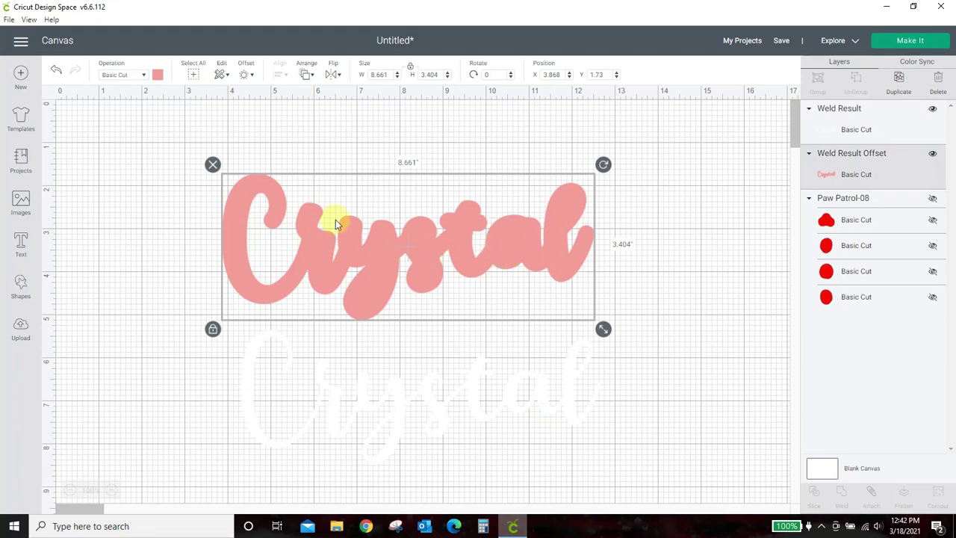
left_click(246, 74)
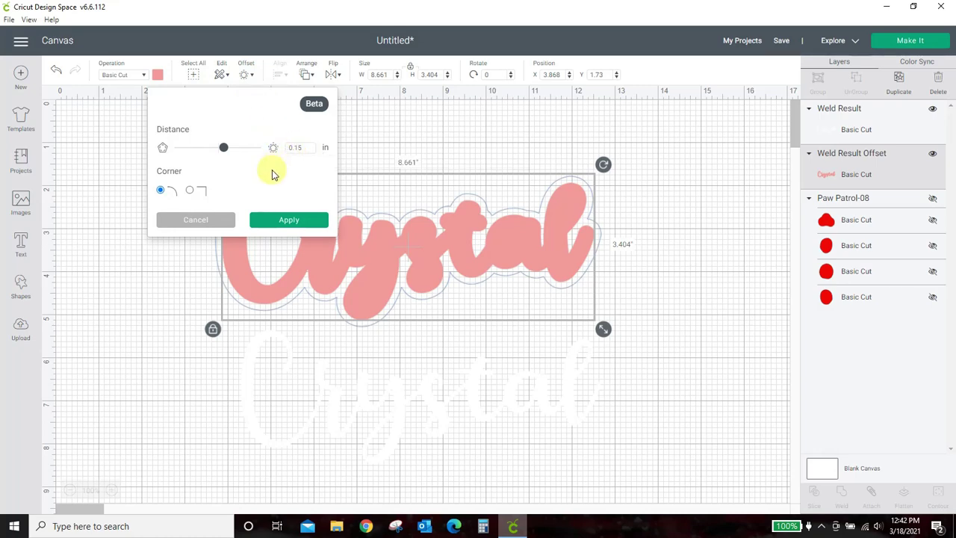
left_click(284, 221)
left_click_drag(500, 238, 515, 281)
Recolour the new outer offset shape purple
left_click(274, 196)
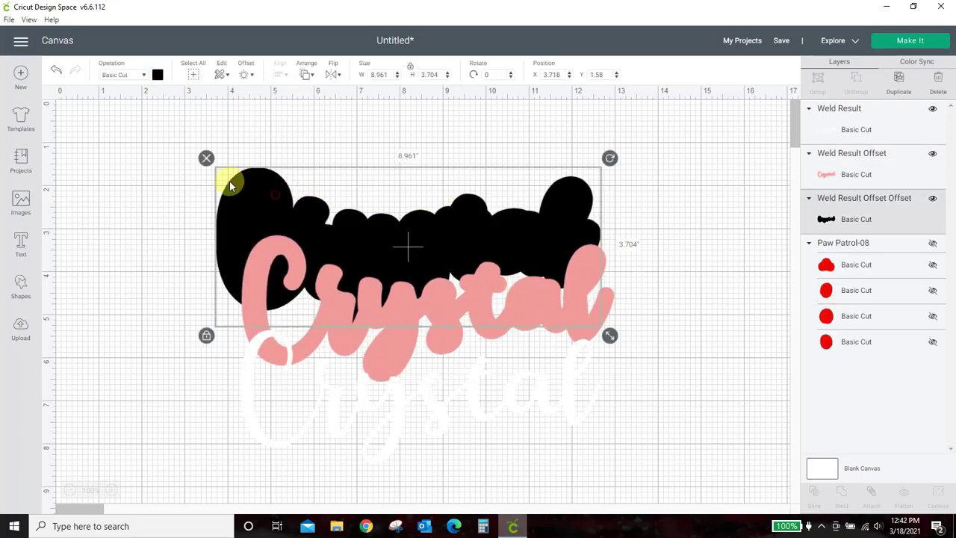
left_click(158, 75)
left_click(185, 162)
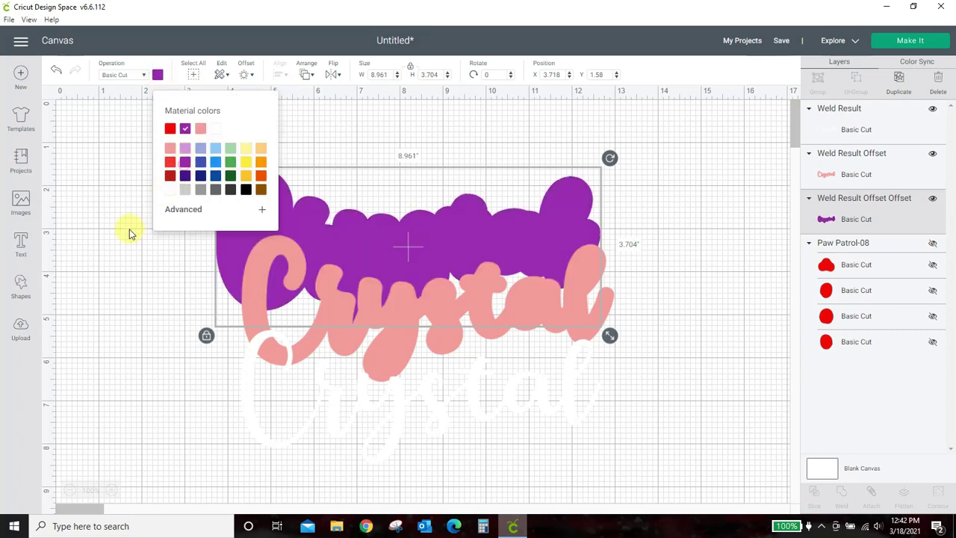
left_click(128, 234)
Stack the pink shape and white lettering on the purple shape and align all three layers with Center
left_click_drag(338, 299, 319, 245)
left_click(407, 398)
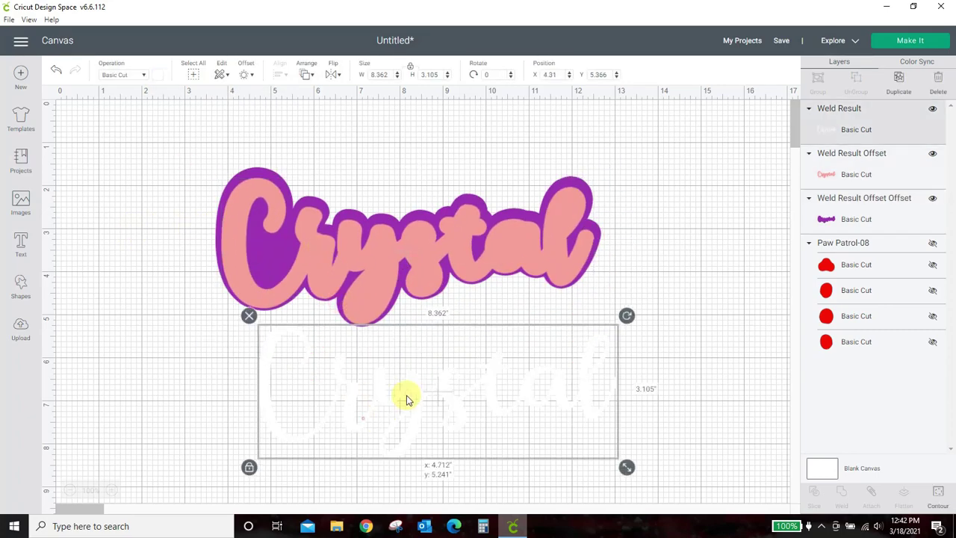
left_click_drag(408, 399, 325, 275)
left_click_drag(166, 137, 700, 379)
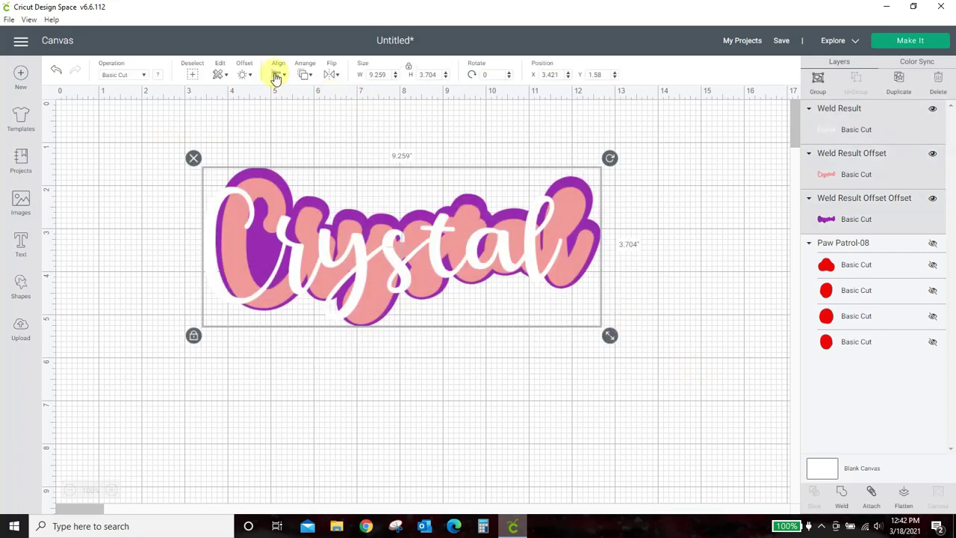
left_click(276, 75)
left_click(309, 202)
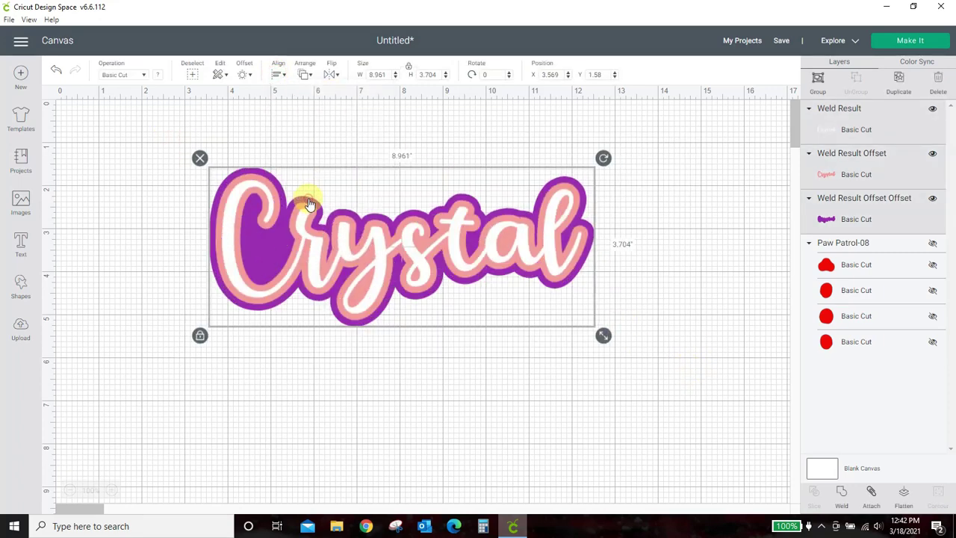
left_click(359, 390)
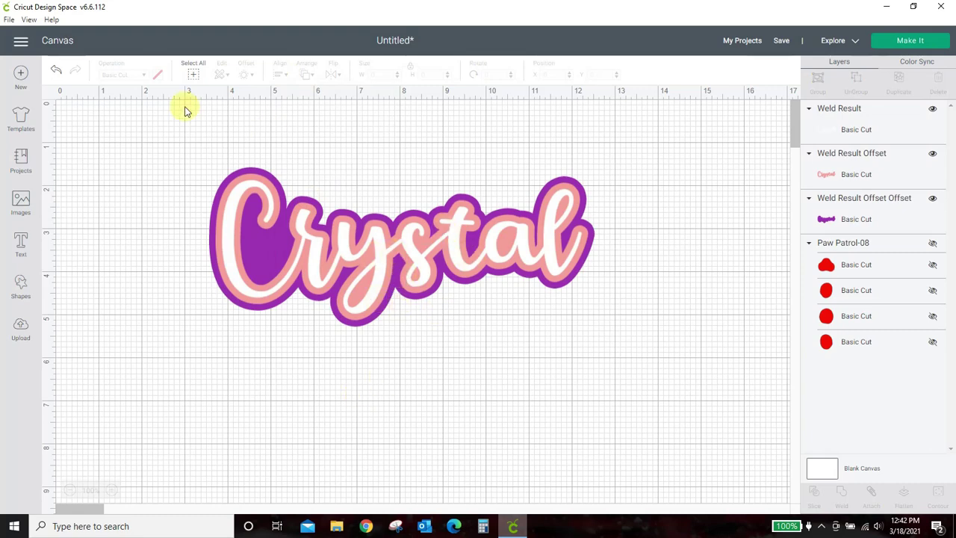
Group the three lettering layers and move the group to the canvas origin area at X 0, Y 0.205
left_click_drag(177, 131, 648, 332)
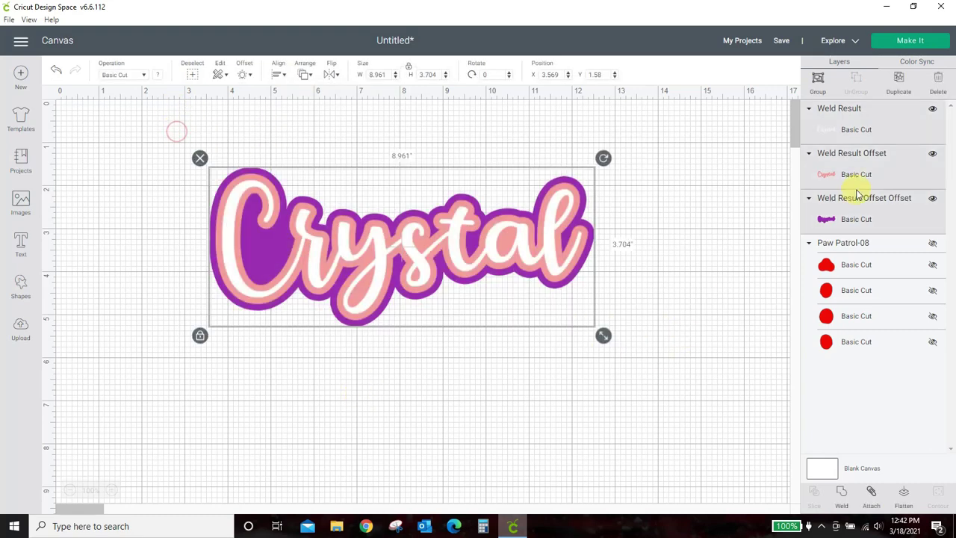
left_click(818, 80)
left_click_drag(508, 235, 374, 178)
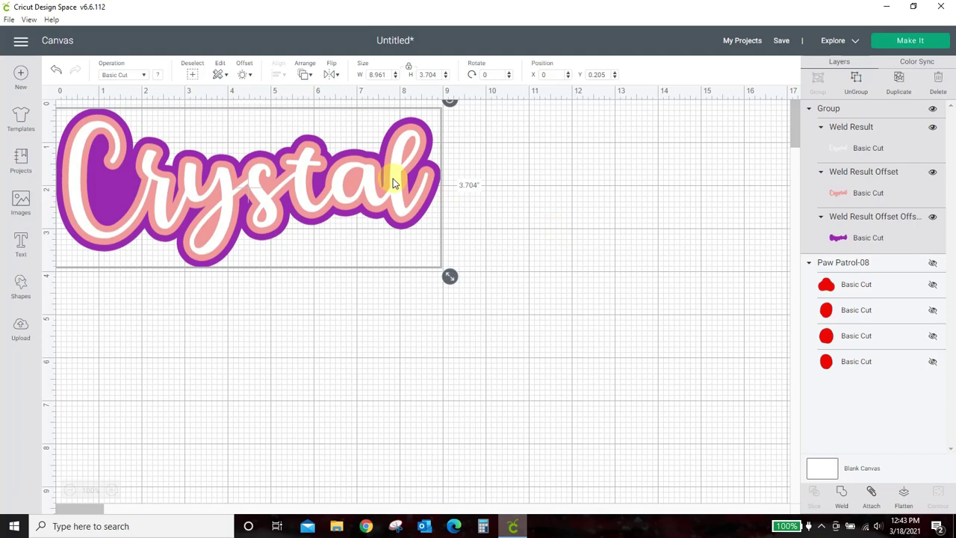
Unhide the Paw Patrol-08 image and hide the lettering group, placing the paw print in the open middle of the canvas
left_click(932, 262)
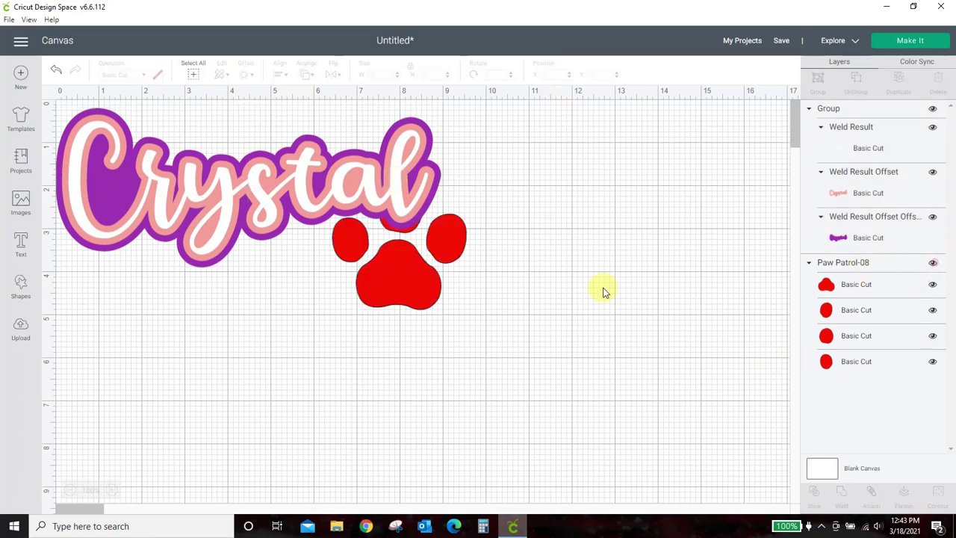
left_click_drag(357, 292, 426, 441)
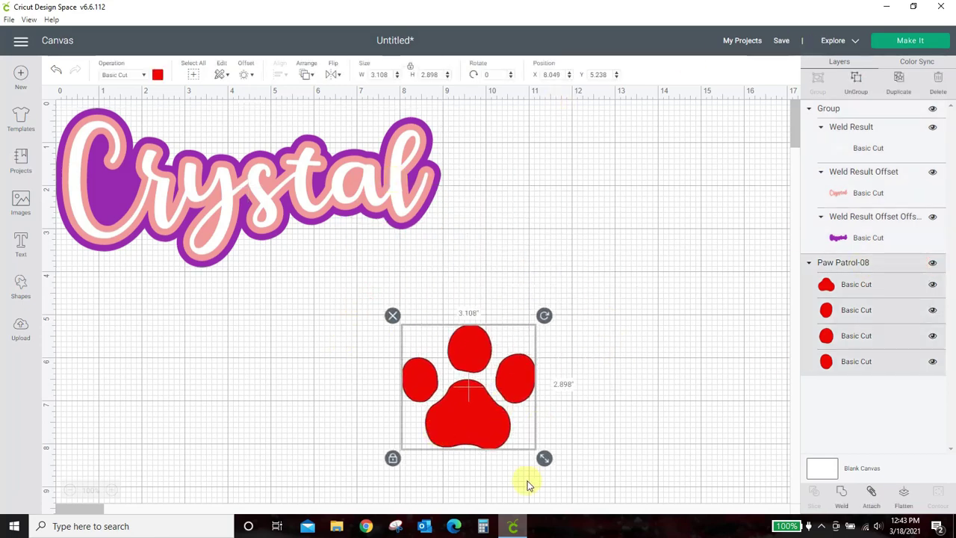
left_click(399, 203)
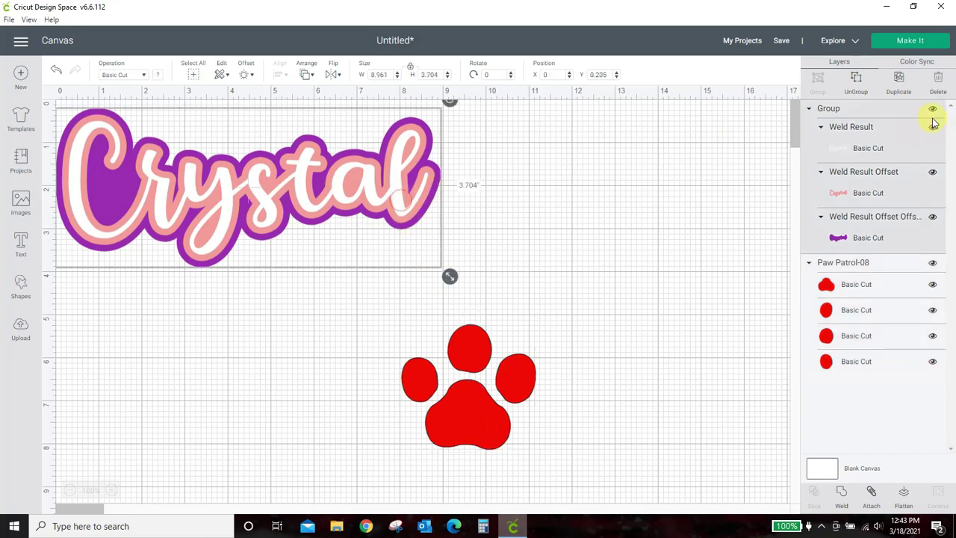
left_click(932, 110)
left_click_drag(473, 431, 354, 287)
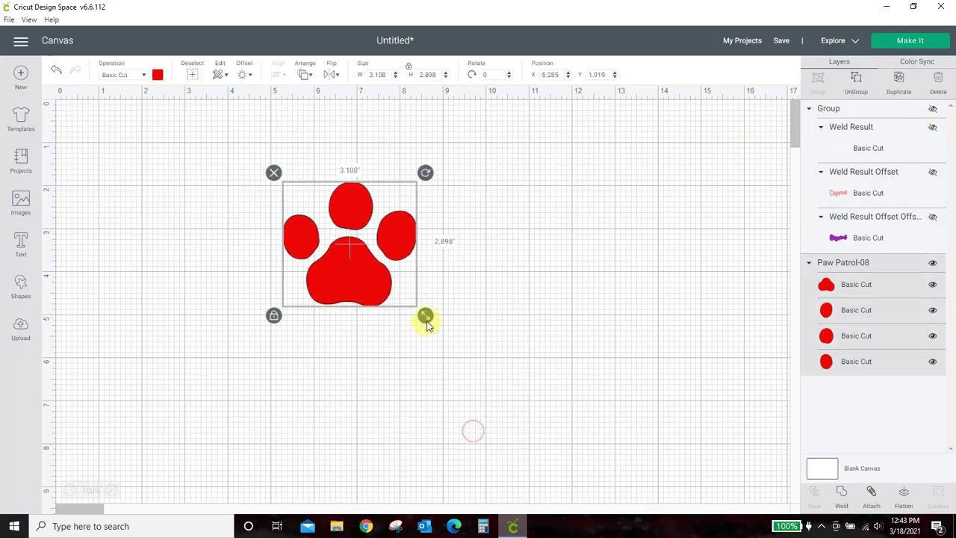
Enlarge the paw print to about 7.32 by 6.83 in and place it near X 5.397, Y 0.947
left_click_drag(427, 325, 478, 375)
left_click_drag(418, 337, 456, 346)
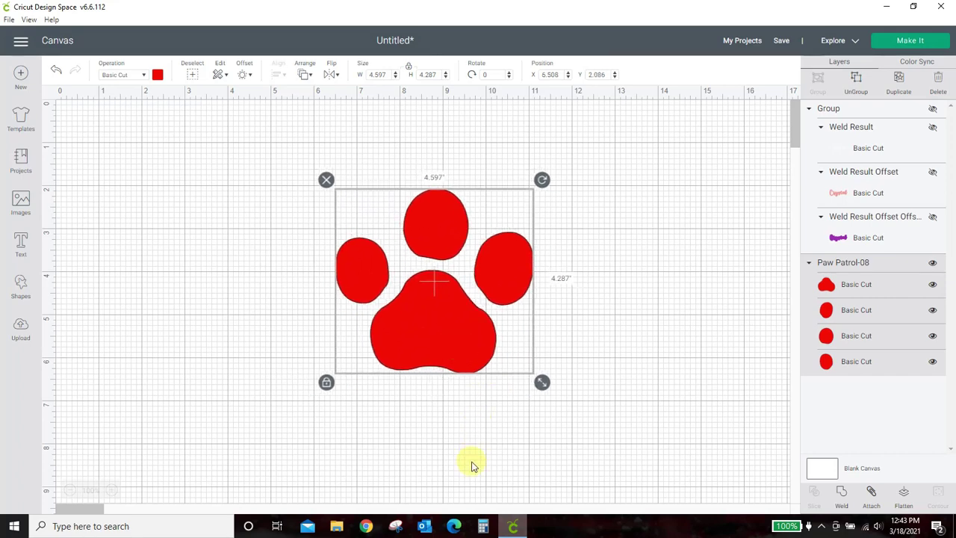
left_click(445, 329)
left_click(243, 76)
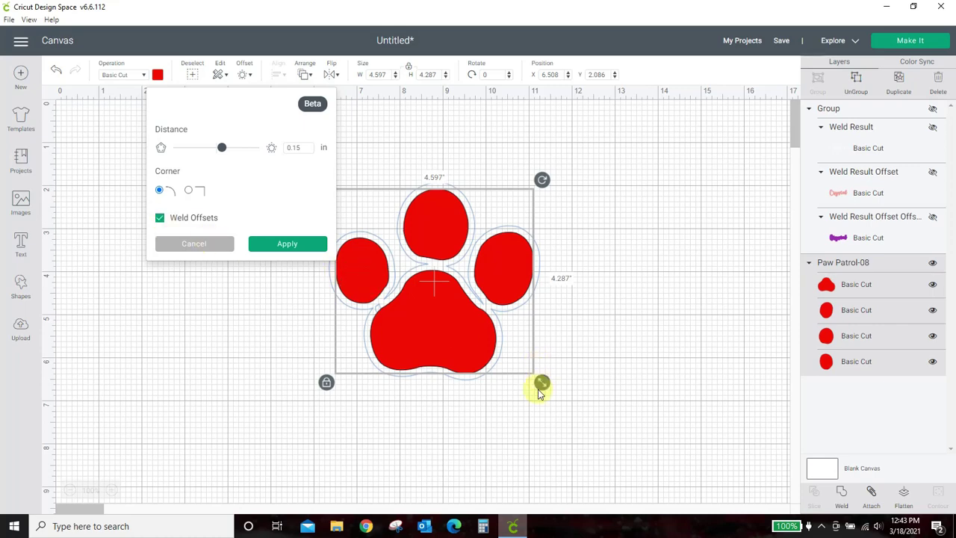
left_click_drag(542, 382, 658, 440)
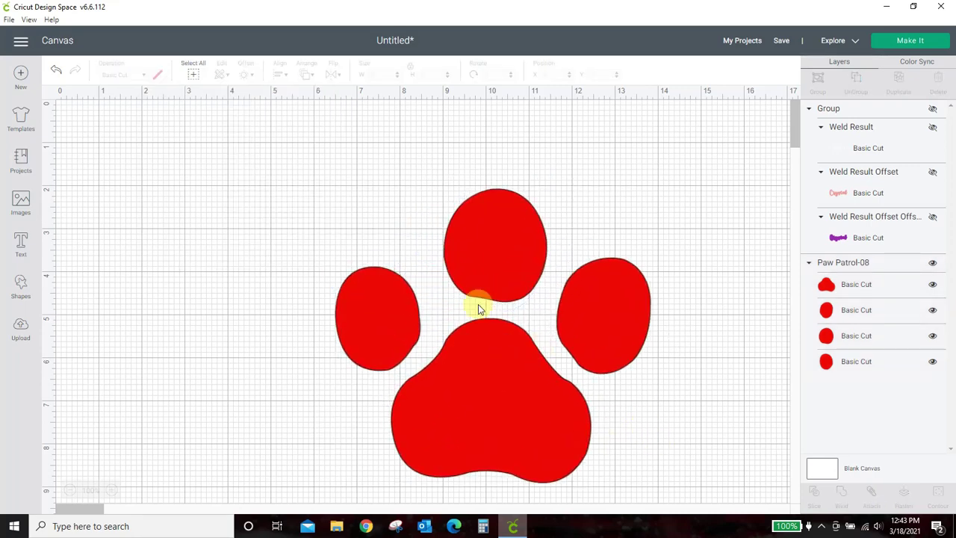
left_click_drag(526, 381, 484, 341)
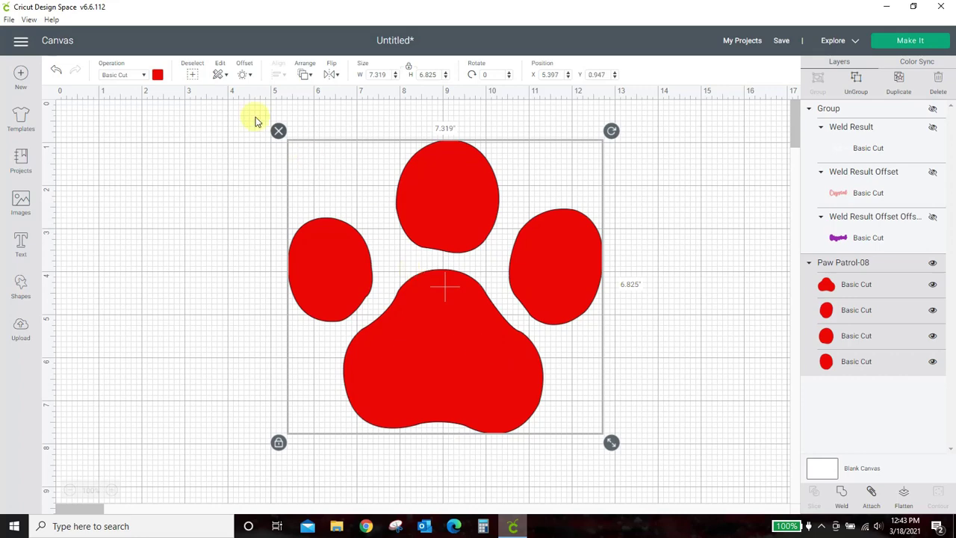
left_click(242, 75)
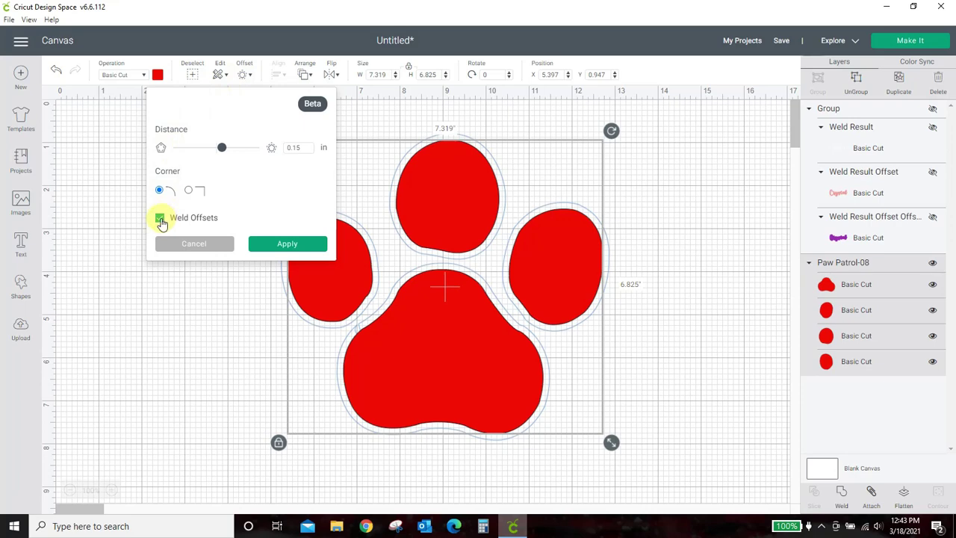
left_click(160, 219)
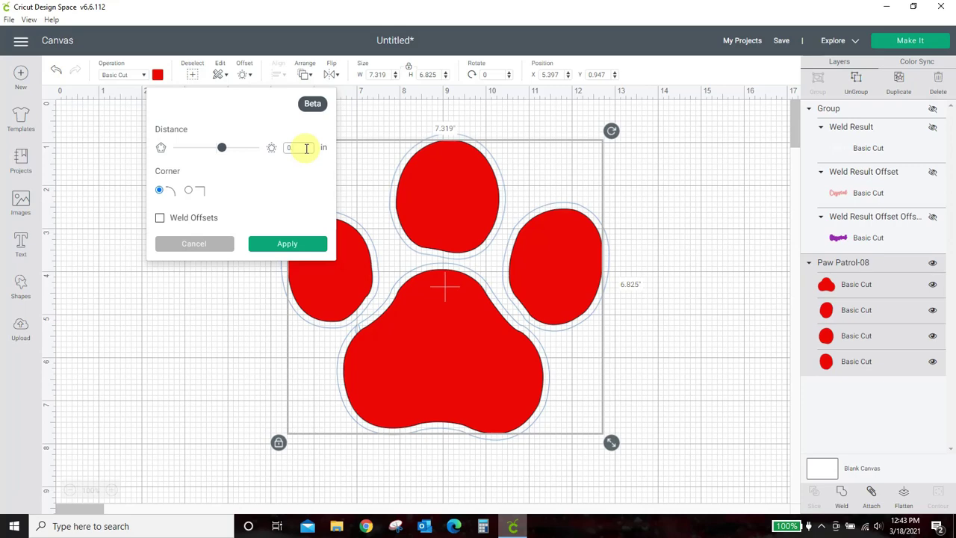
type("5")
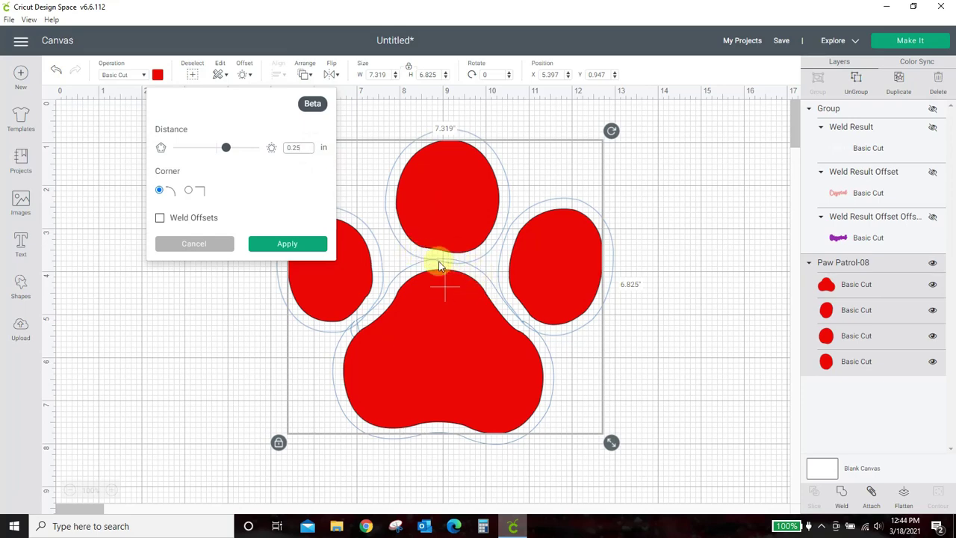
left_click_drag(441, 265, 471, 267)
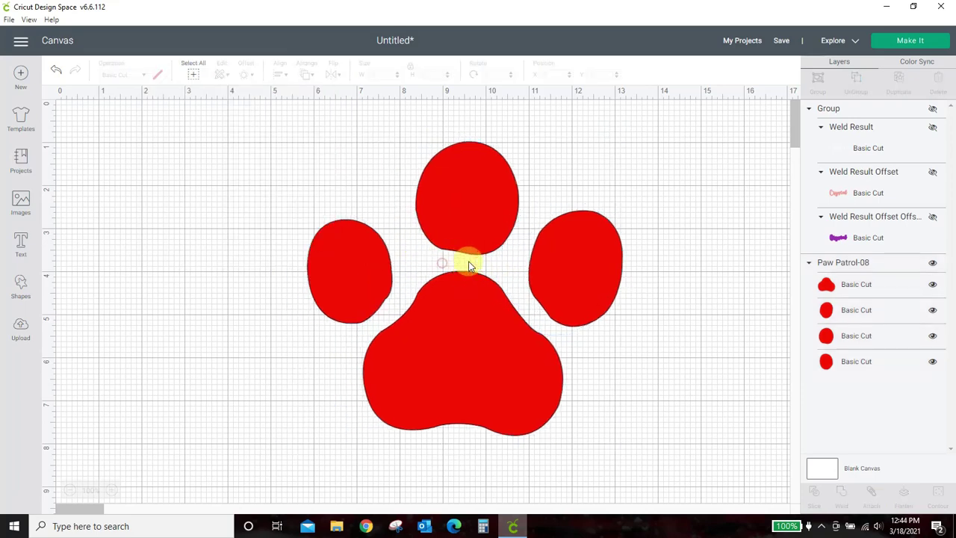
left_click(56, 70)
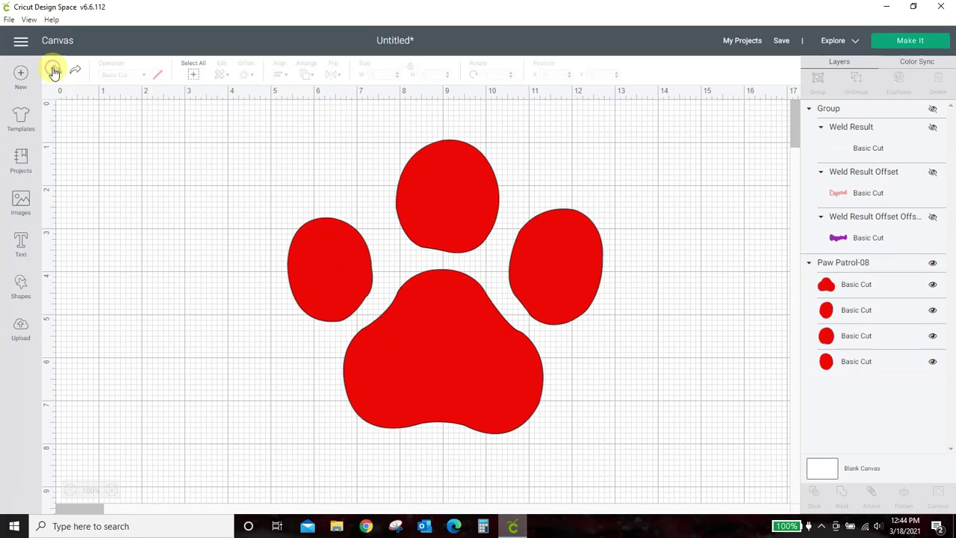
Apply a 0.25 in offset with rounded corners and Weld Offsets enabled to the red paw print
left_click(408, 311)
left_click(243, 75)
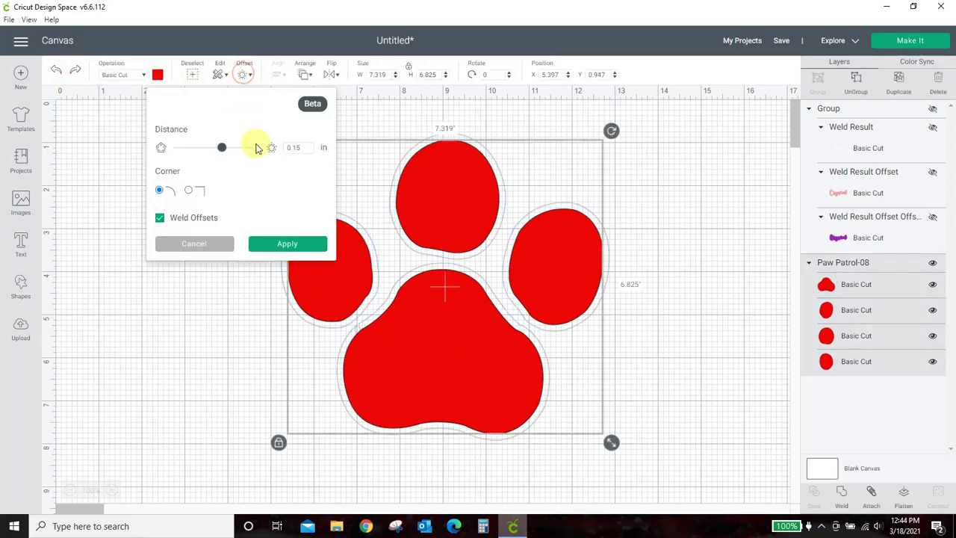
left_click(304, 146)
type("0")
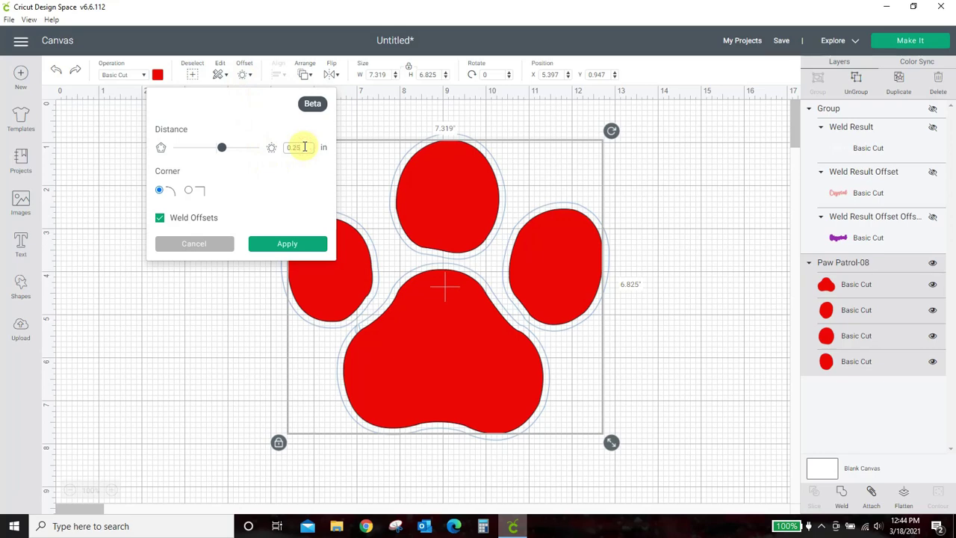
type(".25")
left_click(159, 218)
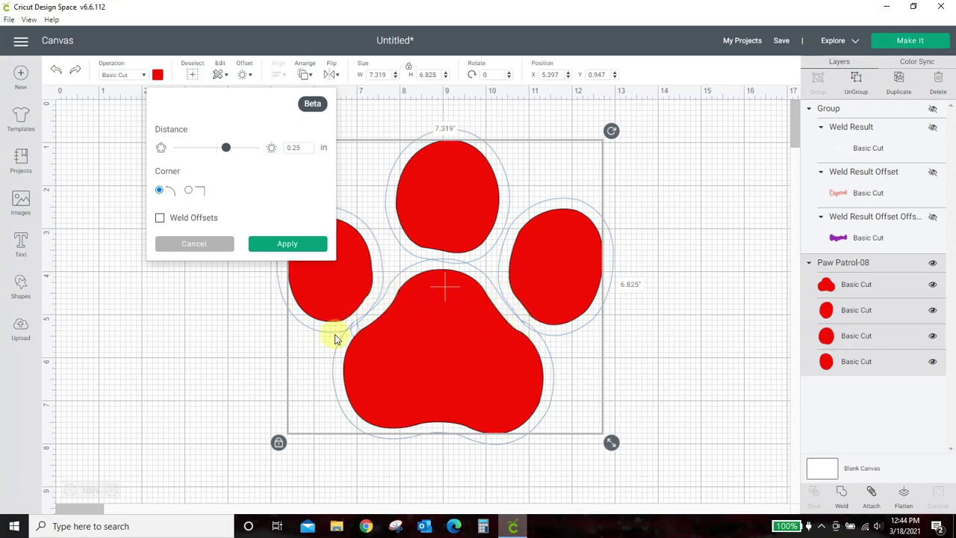
left_click(159, 220)
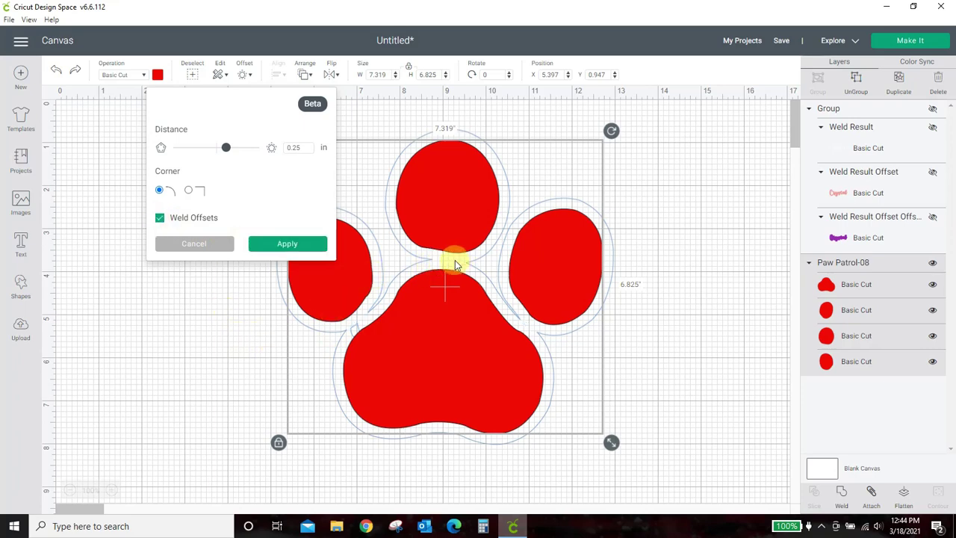
left_click(298, 245)
Move the welded offset and the red paw print side by side, and give the red one a 0.25 in offset with Weld Offsets disabled
left_click_drag(320, 258, 24, 376)
left_click_drag(653, 363, 566, 348)
left_click(244, 74)
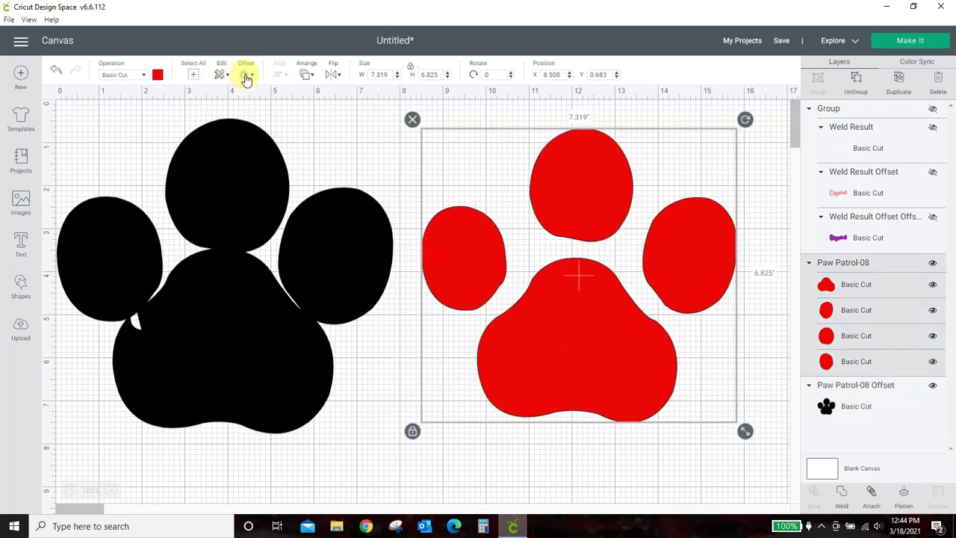
left_click(161, 217)
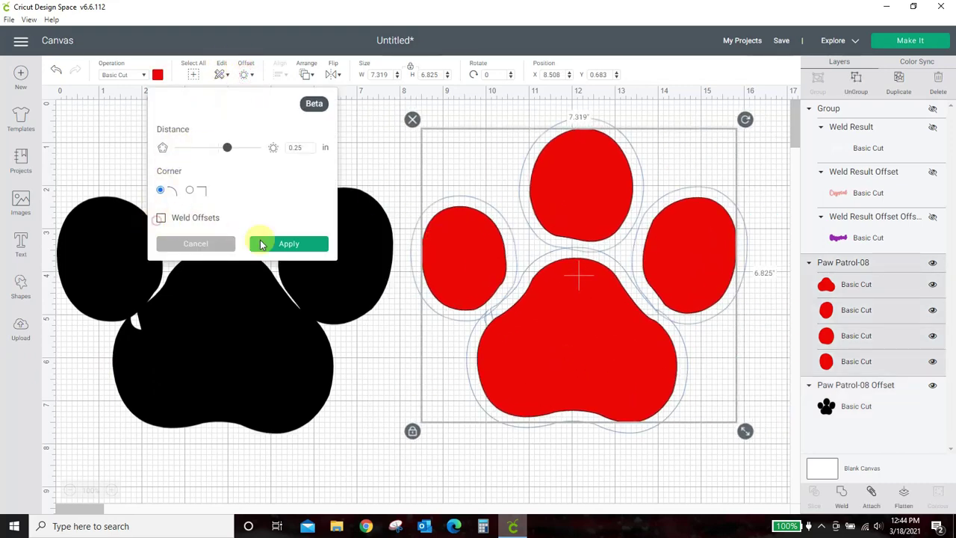
left_click(288, 245)
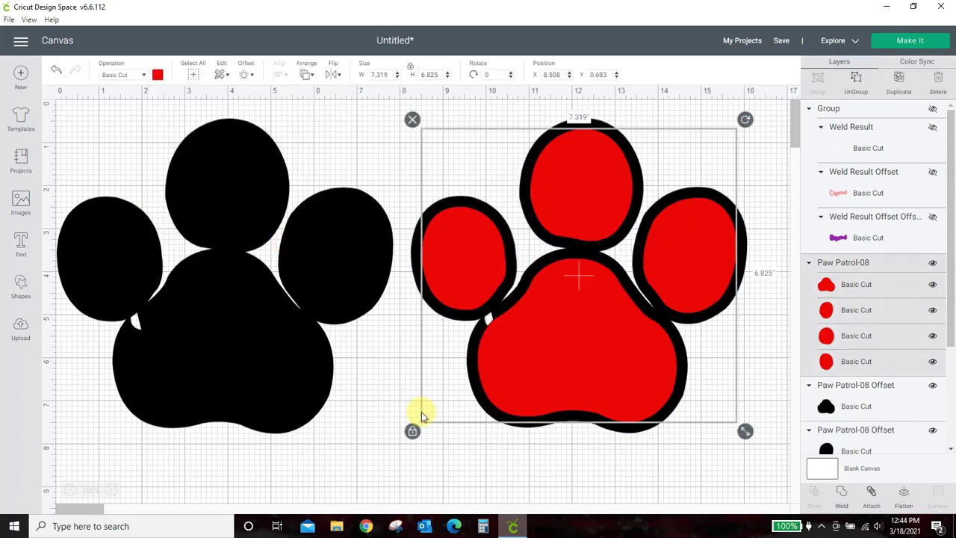
Hide the red paw print and select the welded offset and each unwelded piece in turn to compare their layers
left_click(932, 262)
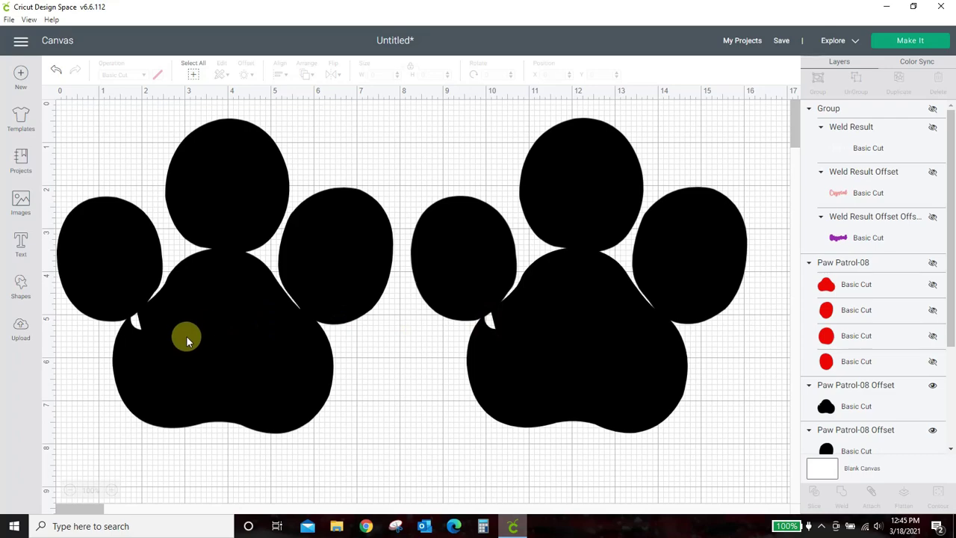
left_click_drag(186, 335, 192, 373)
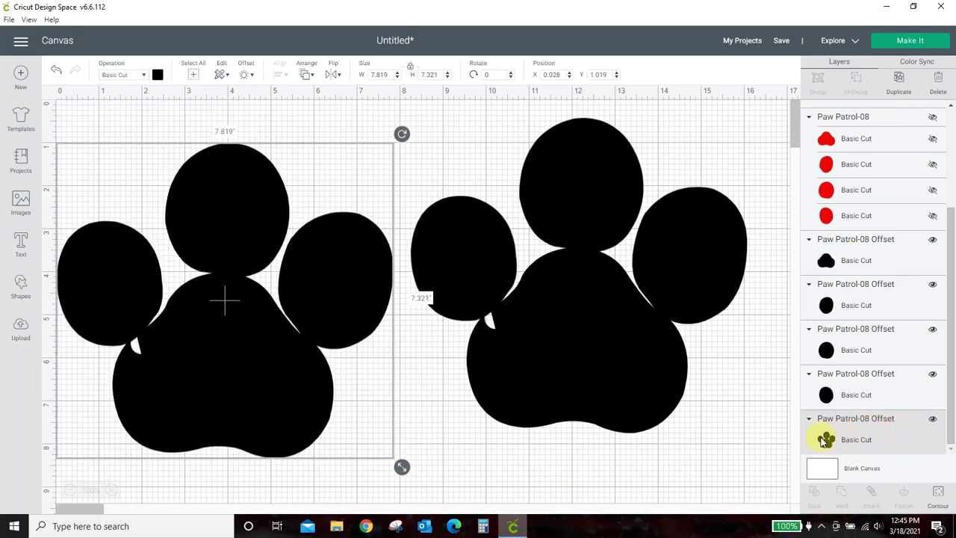
left_click(620, 358)
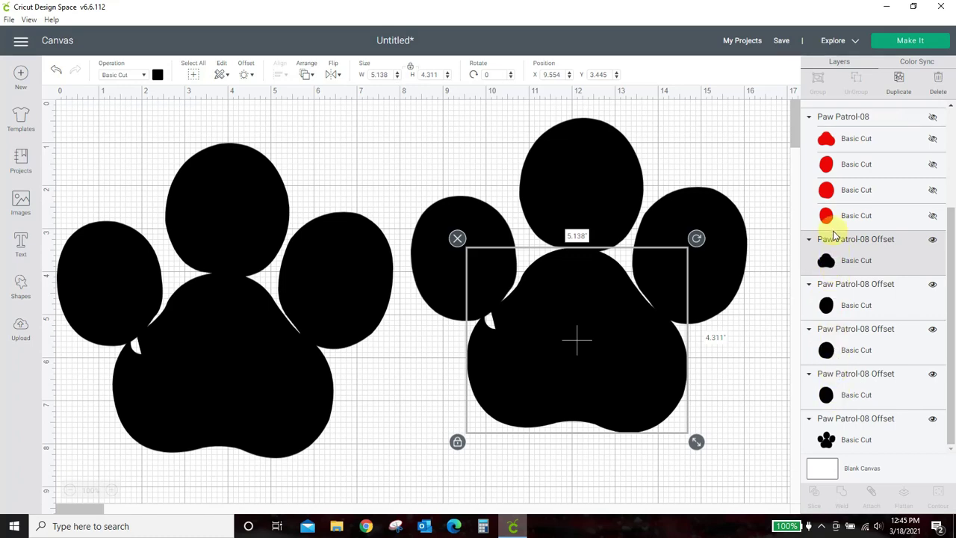
left_click(827, 306)
left_click(826, 348)
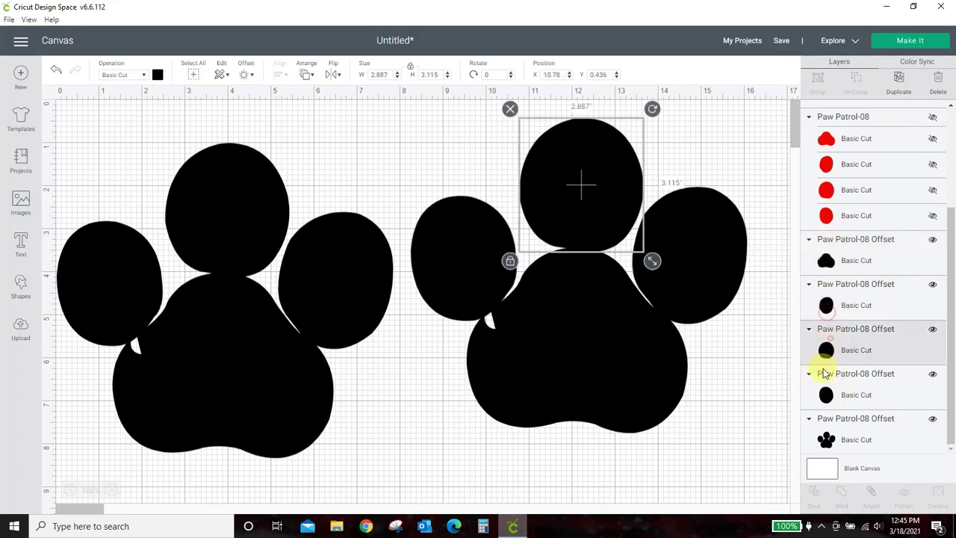
left_click(824, 391)
Spread the four unwelded offset pieces apart, placing the main pad near X 9.707, Y 4.376 and the top toe near X 10.961, Y 0.005
left_click_drag(632, 376, 634, 407)
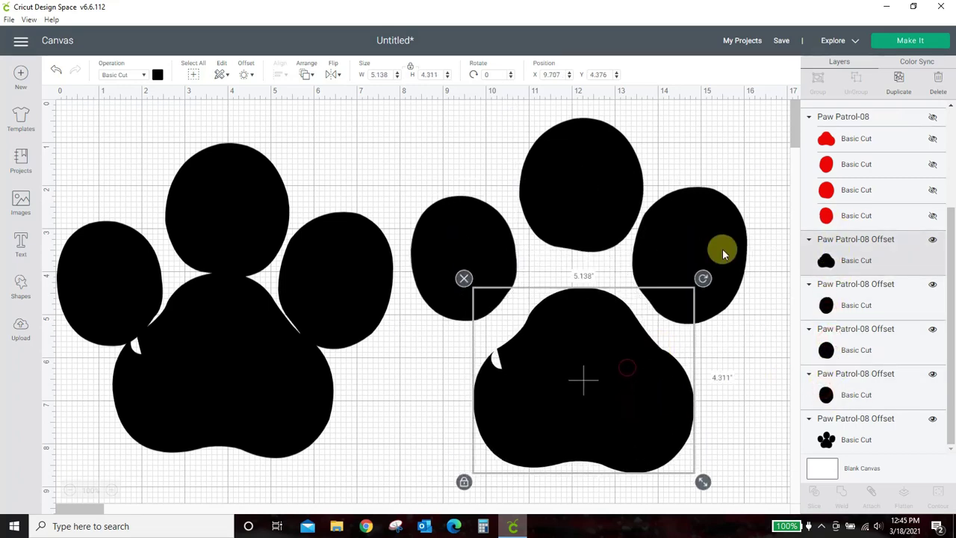
left_click_drag(725, 243, 755, 216)
left_click_drag(461, 218, 446, 199)
left_click_drag(582, 202, 590, 186)
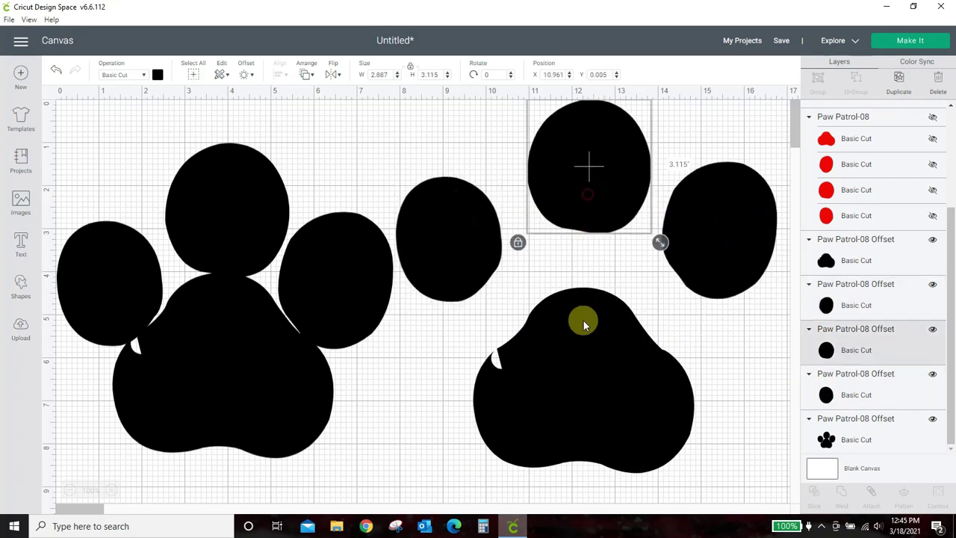
Move the welded offset to X 0.028, Y 0.075 and bring the four unwelded pieces back together as a paw print
left_click_drag(268, 361, 217, 317)
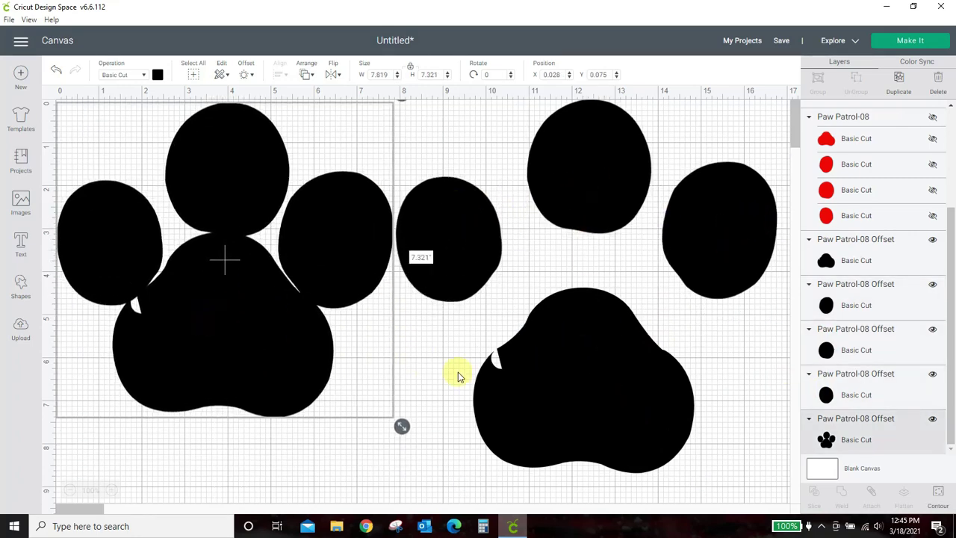
left_click(592, 408)
left_click_drag(593, 407, 596, 358)
left_click_drag(601, 172, 598, 202)
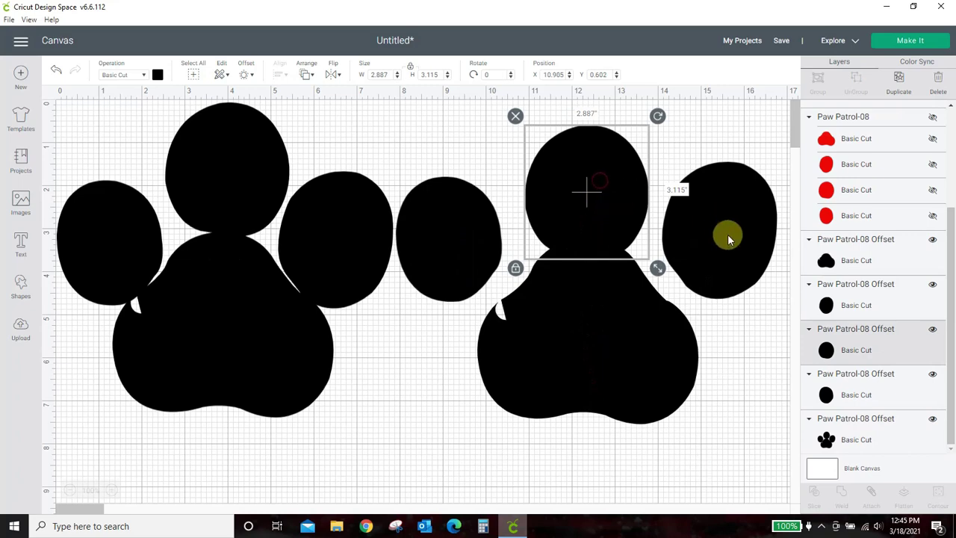
left_click_drag(728, 237, 718, 275)
left_click_drag(434, 239, 461, 254)
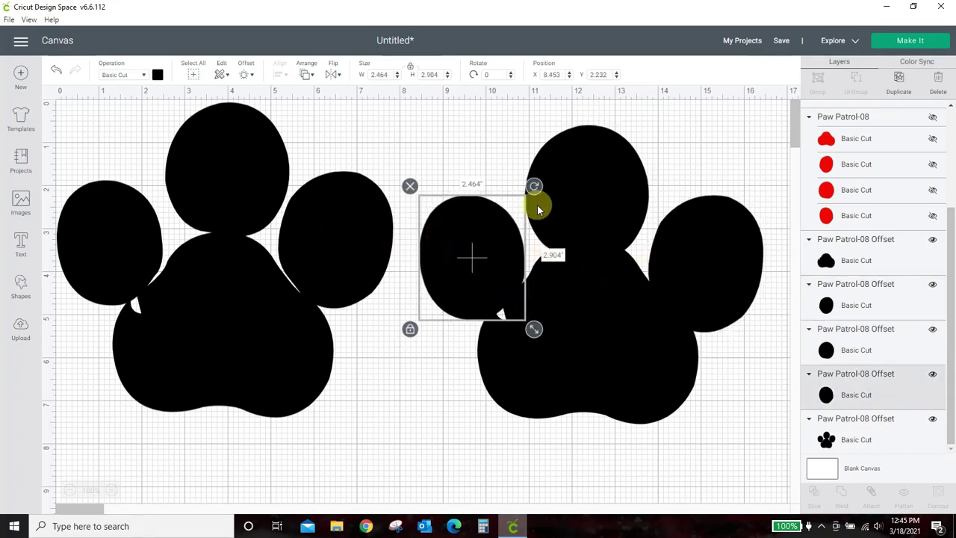
Delete the four unwelded offset pieces: the main pad and the three toes
left_click(616, 327)
key("Delete")
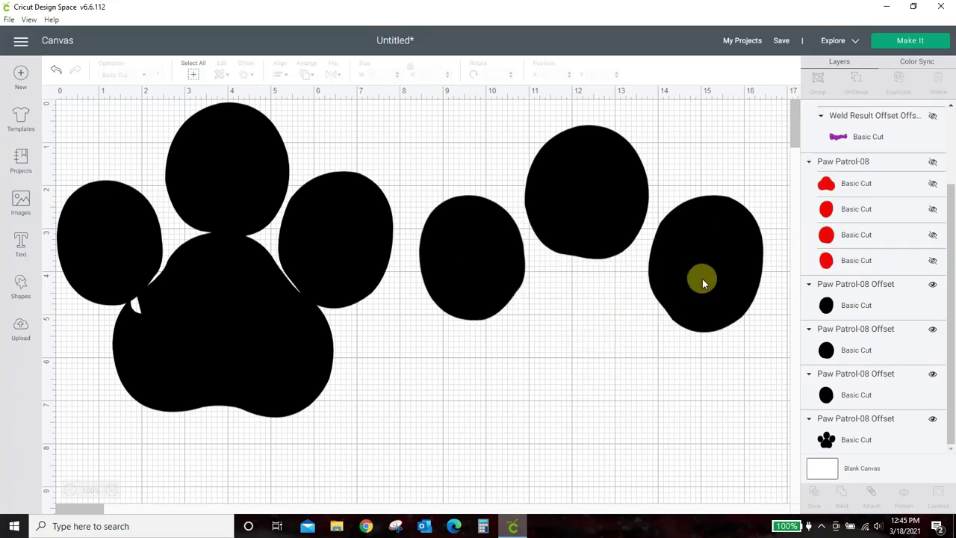
left_click(706, 276)
key("Delete")
left_click(590, 211)
key("Delete")
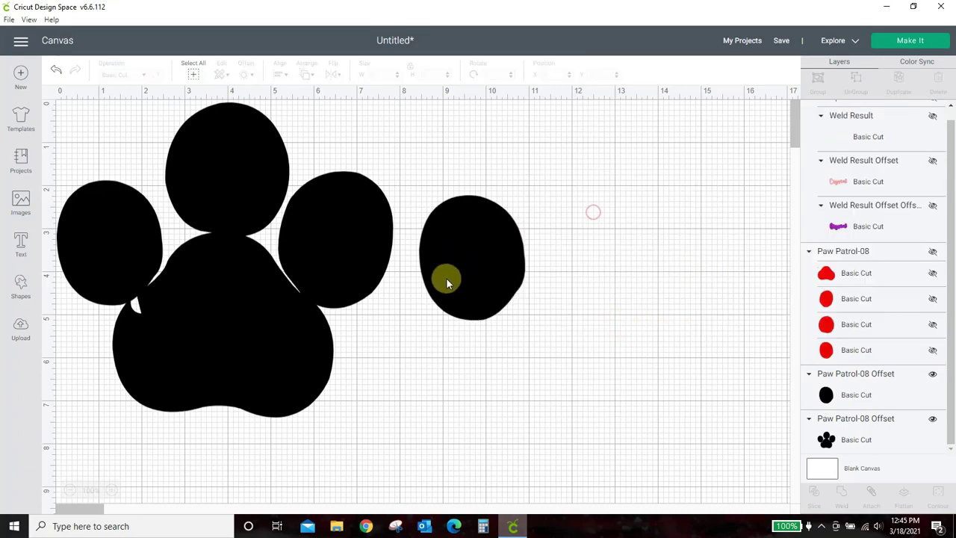
left_click(445, 278)
key("Delete")
Resize the welded paw offset to about 7.43 by 6.957 in and place it near X 5.528, Y 0.269
left_click_drag(212, 362, 386, 395)
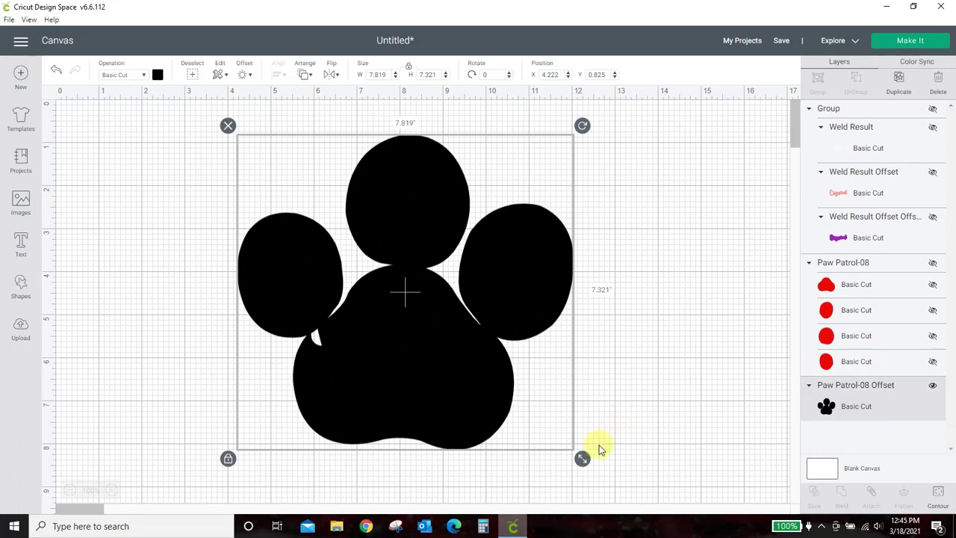
left_click_drag(583, 461, 506, 386)
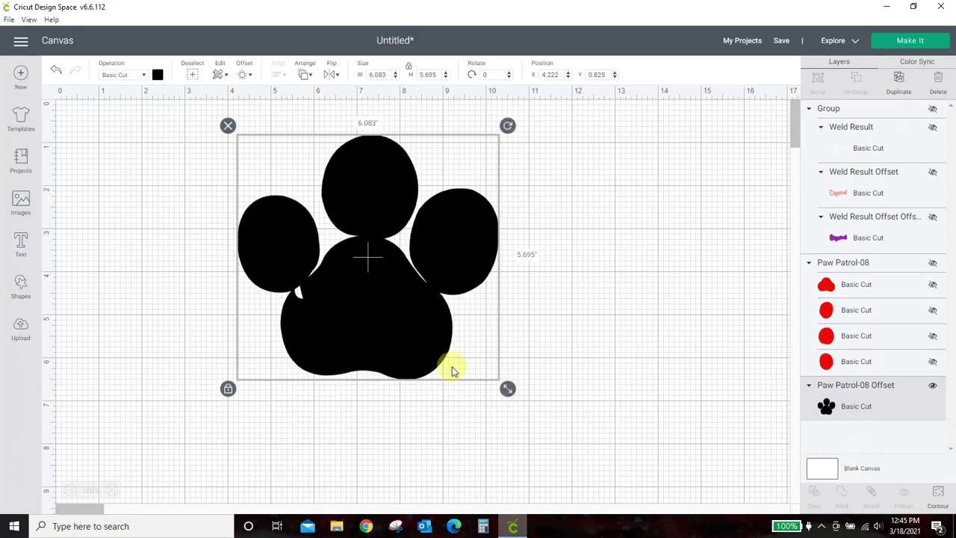
left_click_drag(453, 366, 469, 350)
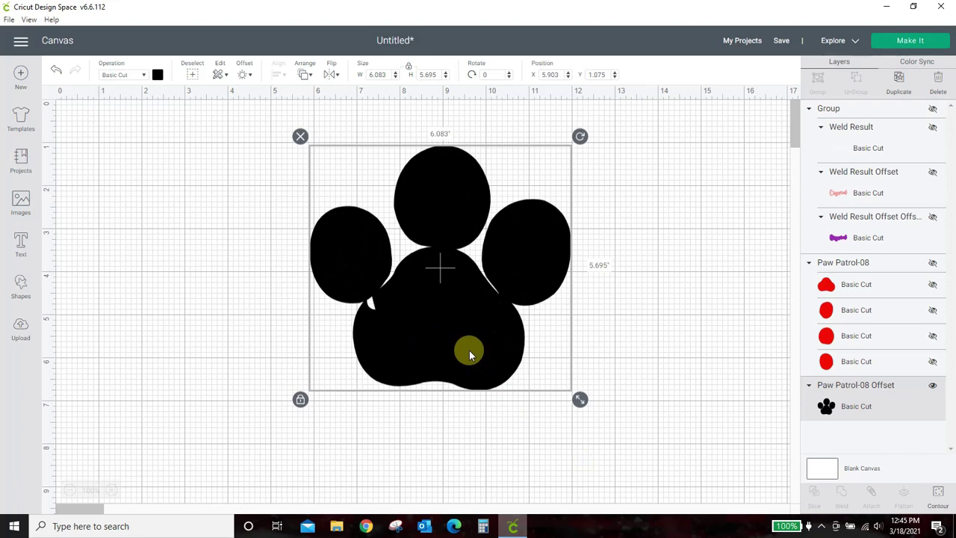
left_click_drag(582, 403, 616, 445)
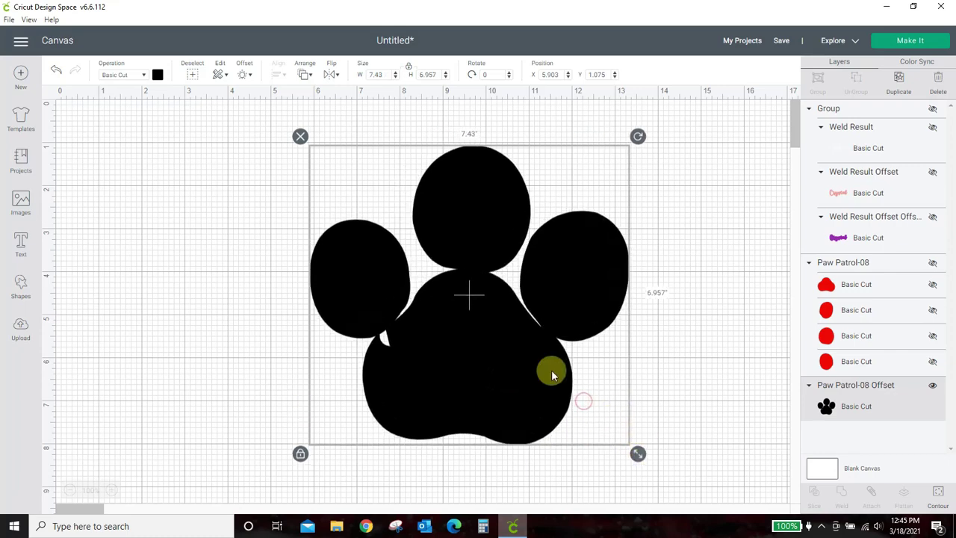
left_click_drag(508, 353, 491, 319)
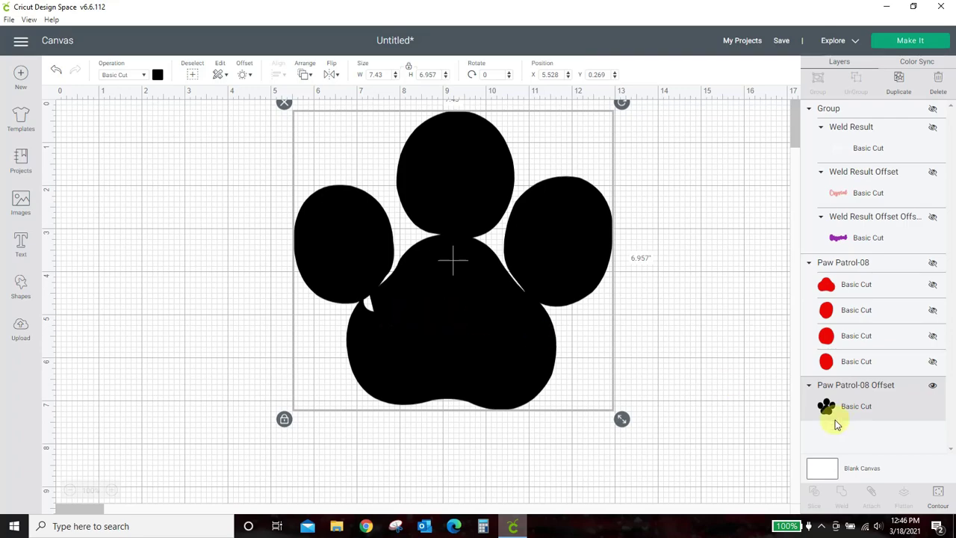
Hide the contour of the small gap beside the main pad in the welded paw offset
left_click(939, 496)
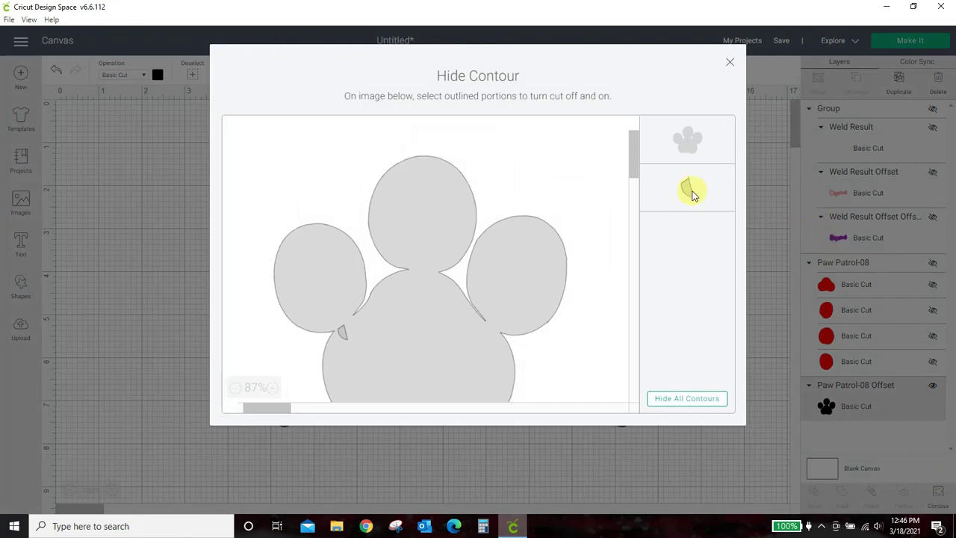
left_click(691, 192)
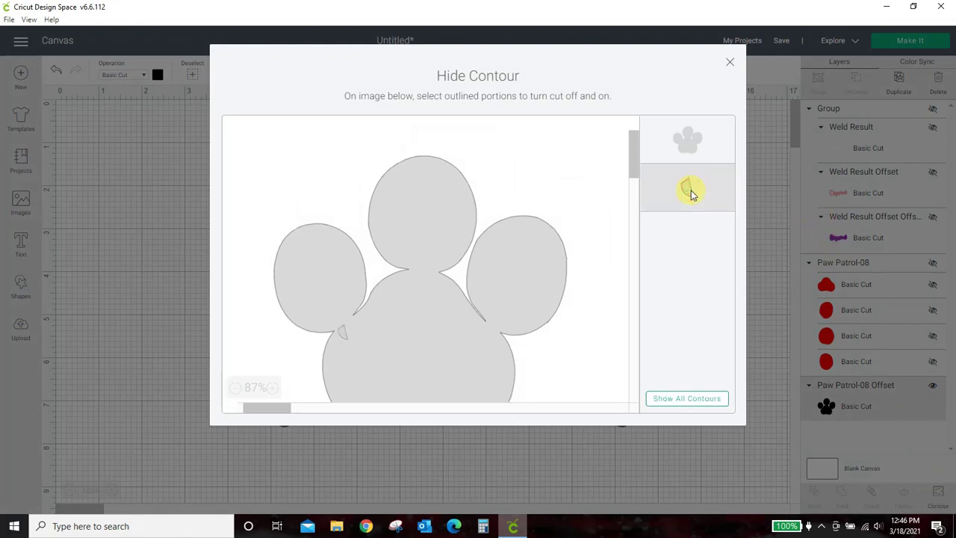
left_click(691, 193)
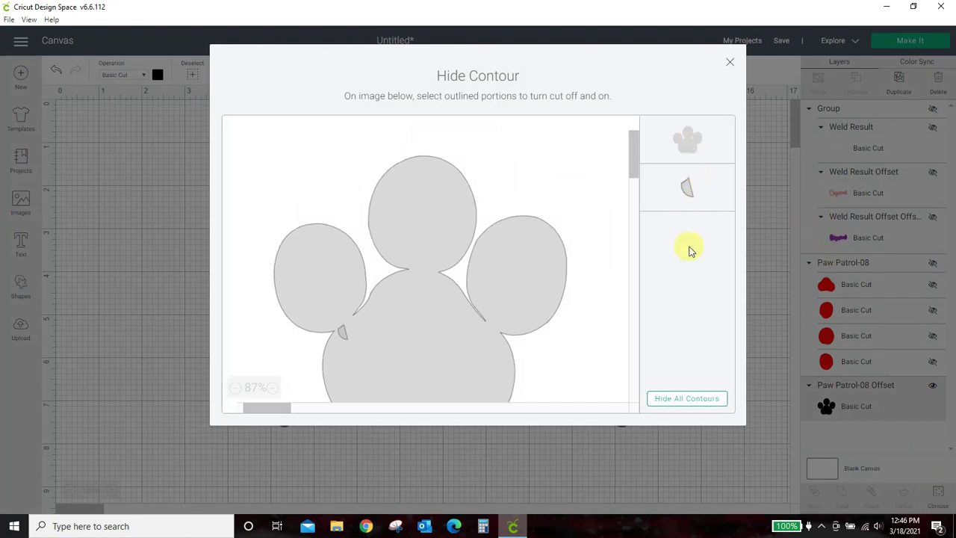
left_click(689, 193)
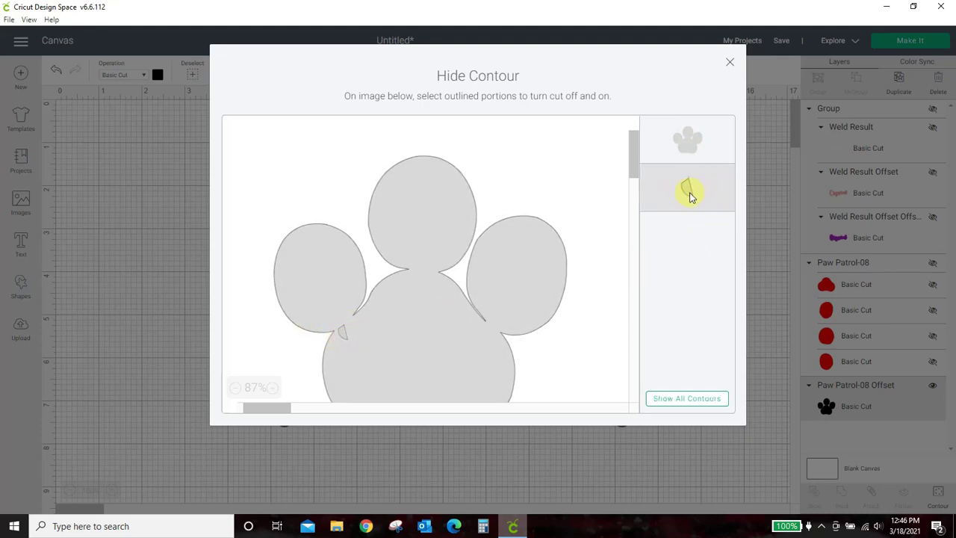
left_click(731, 63)
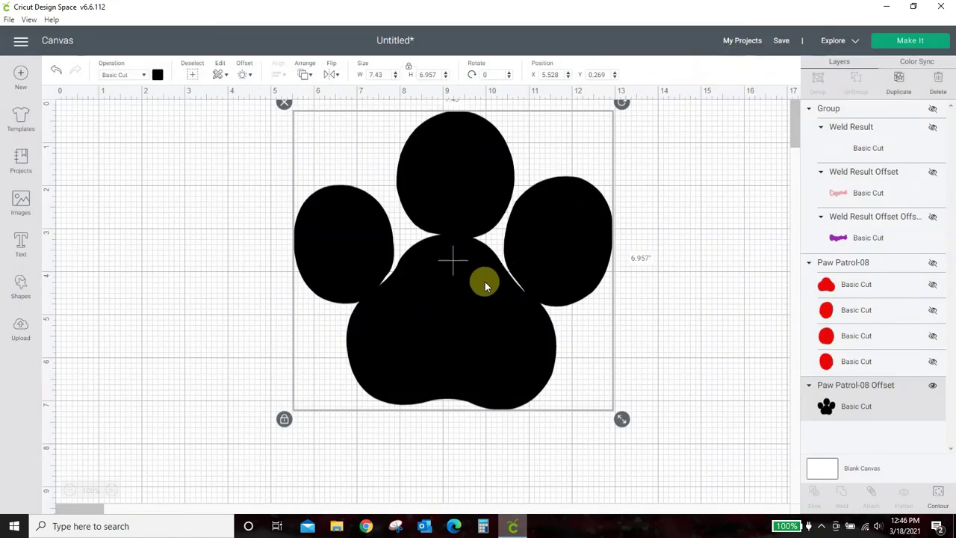
Unhide the red paw print, shrink it to about 7.185 by 6.7 in and centre it over the black offset near X 5.66, Y 0.405
left_click(932, 262)
left_click_drag(630, 352, 499, 344)
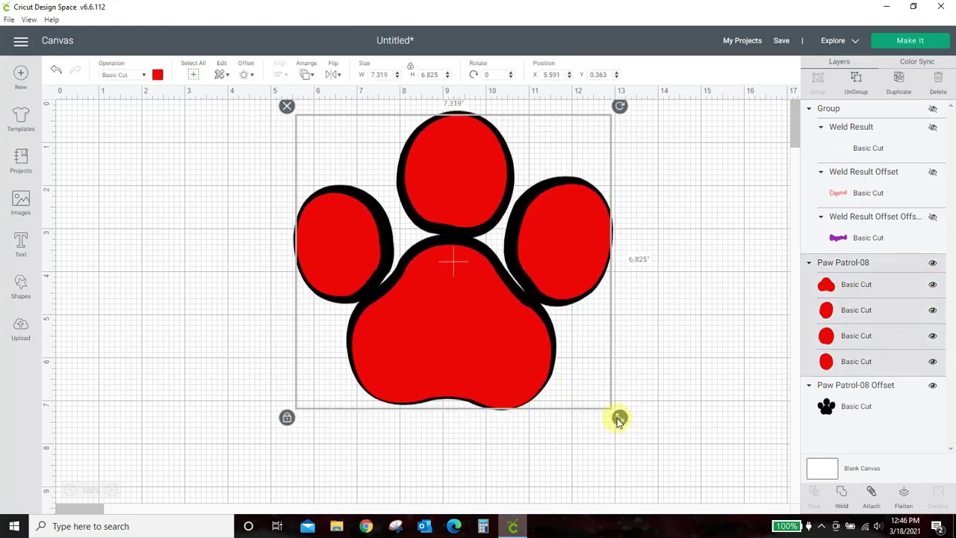
left_click_drag(620, 417, 611, 413)
left_click_drag(456, 335, 466, 341)
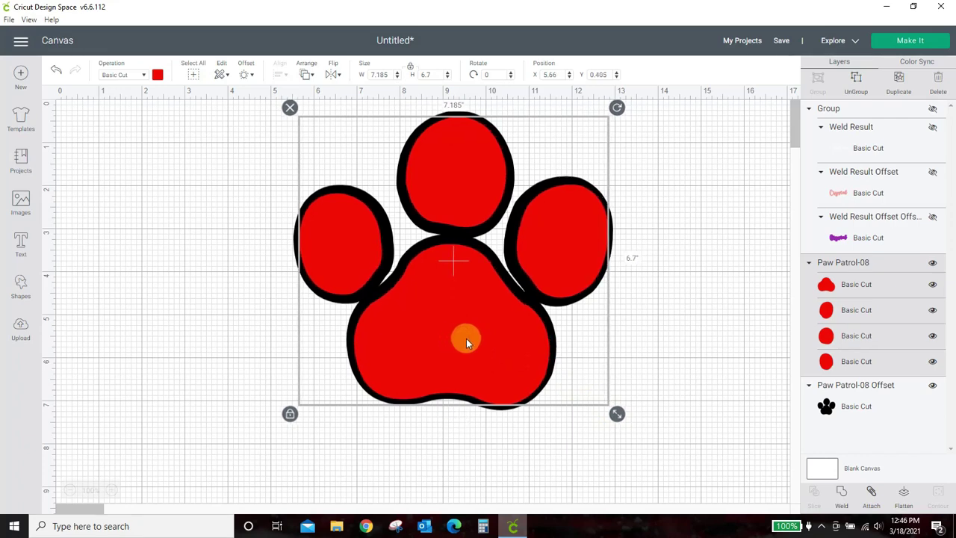
left_click(695, 359)
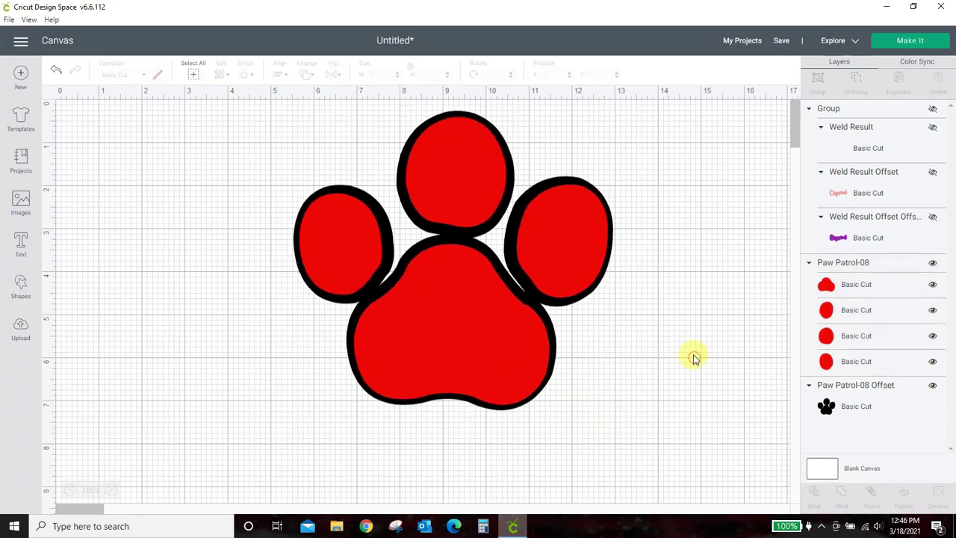
Delete the red paw print and its black welded offset
left_click(468, 341)
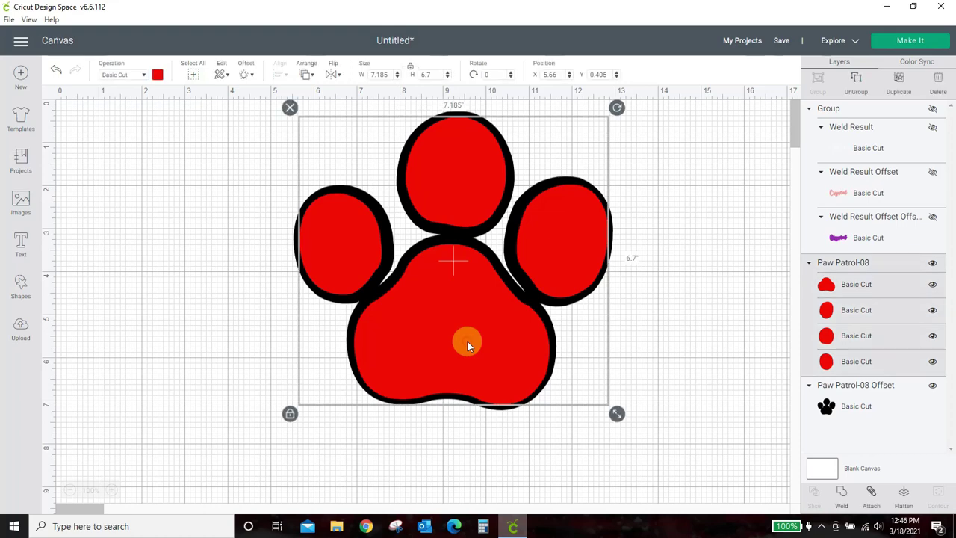
key("Delete")
left_click(467, 342)
key("Delete")
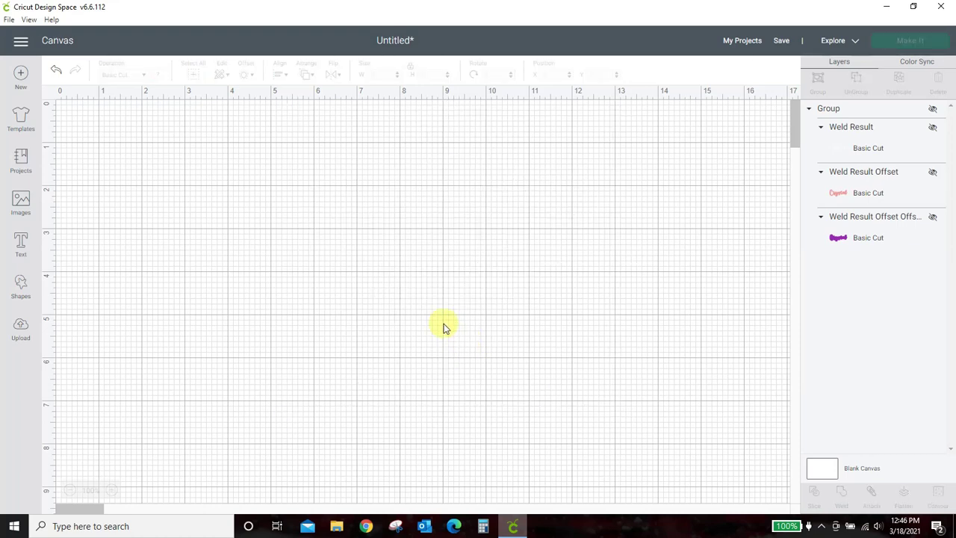
Insert a square shape and place it in the middle of the canvas near X 6.847, Y 3.278
left_click(18, 283)
left_click(69, 203)
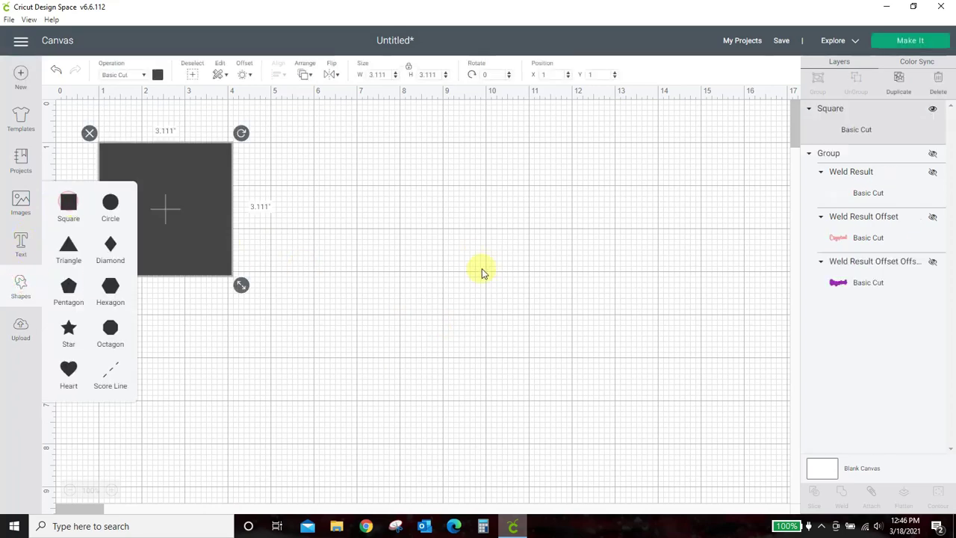
left_click_drag(215, 218, 468, 320)
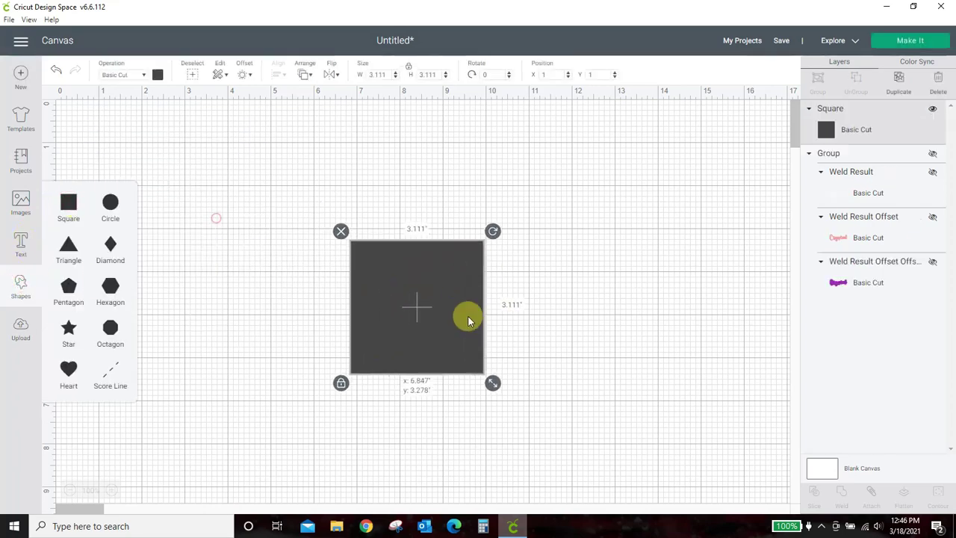
Recolour the square on the canvas from the material colours to light pink
left_click(157, 75)
left_click(215, 128)
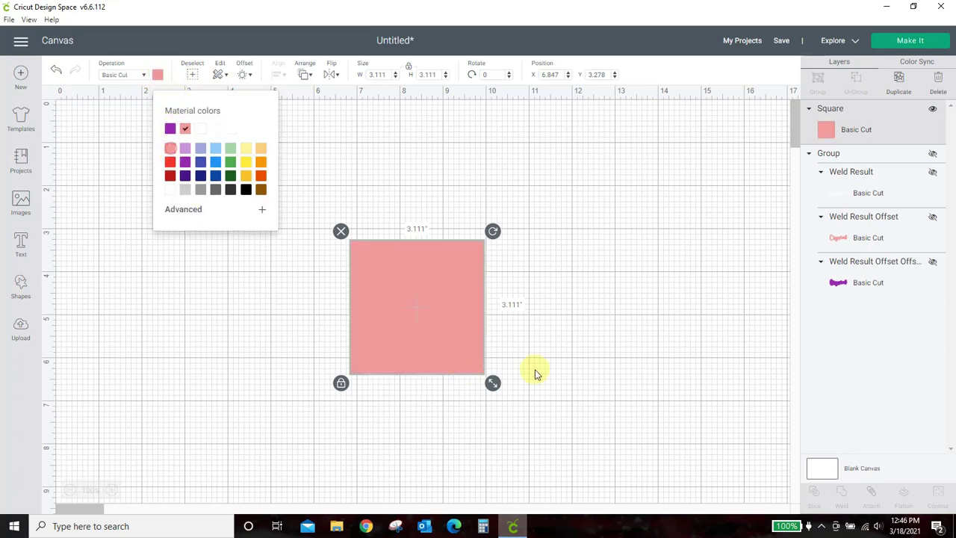
left_click(651, 372)
left_click(390, 345)
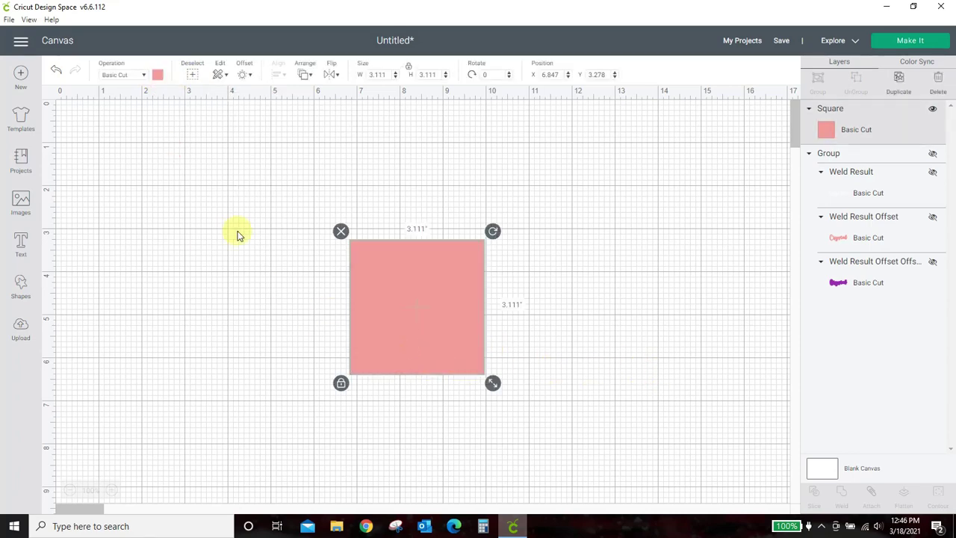
Enter an offset distance of 0.15 in for the pink square and apply the offset with rounded corners
left_click(246, 78)
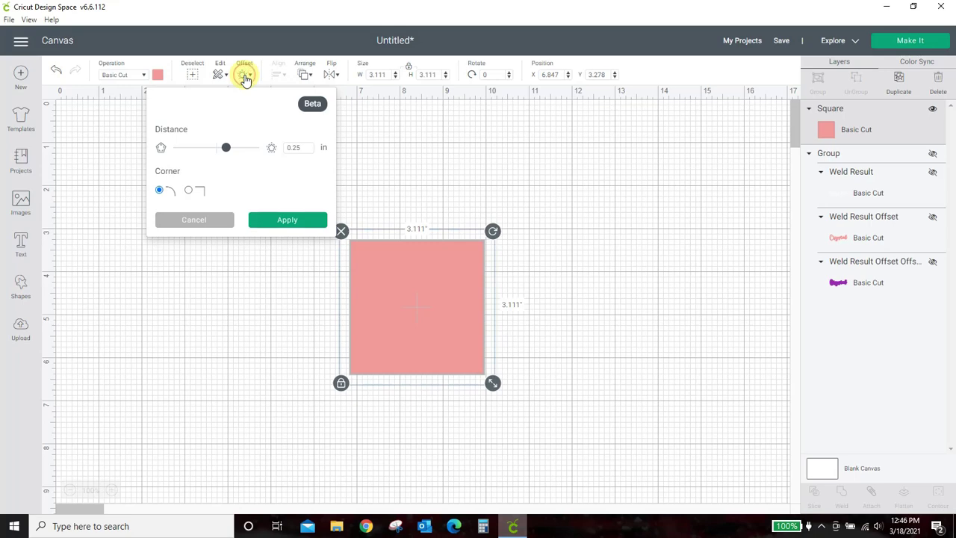
left_click(309, 147)
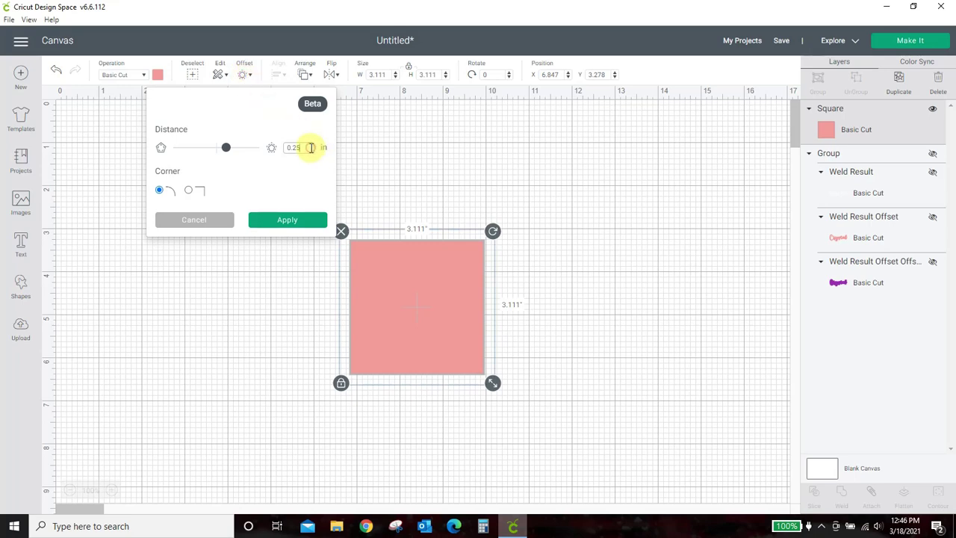
type("0")
left_click(160, 191)
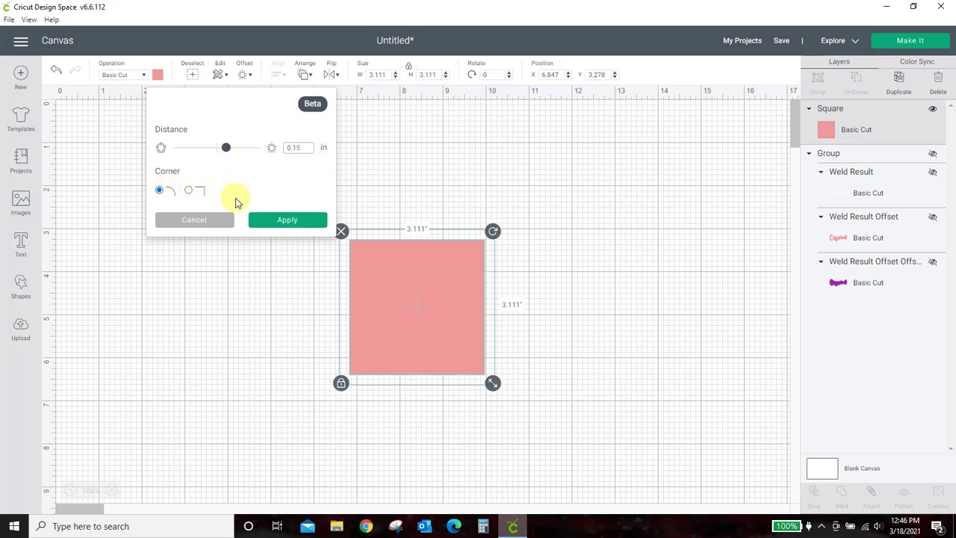
left_click(272, 228)
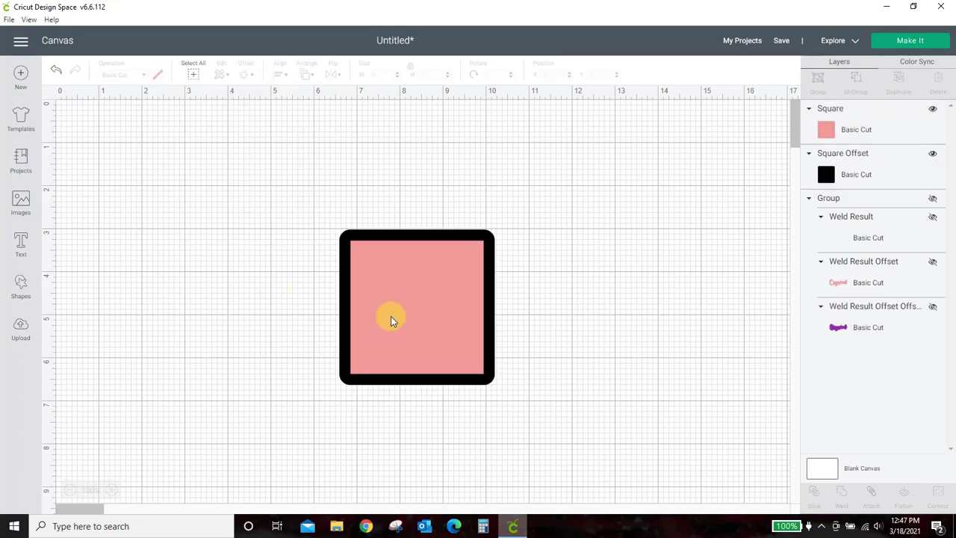
Move the pink square to about X 11.667, Y 3.153 and create a 0.25 in offset with square corners around it
left_click_drag(390, 316, 599, 310)
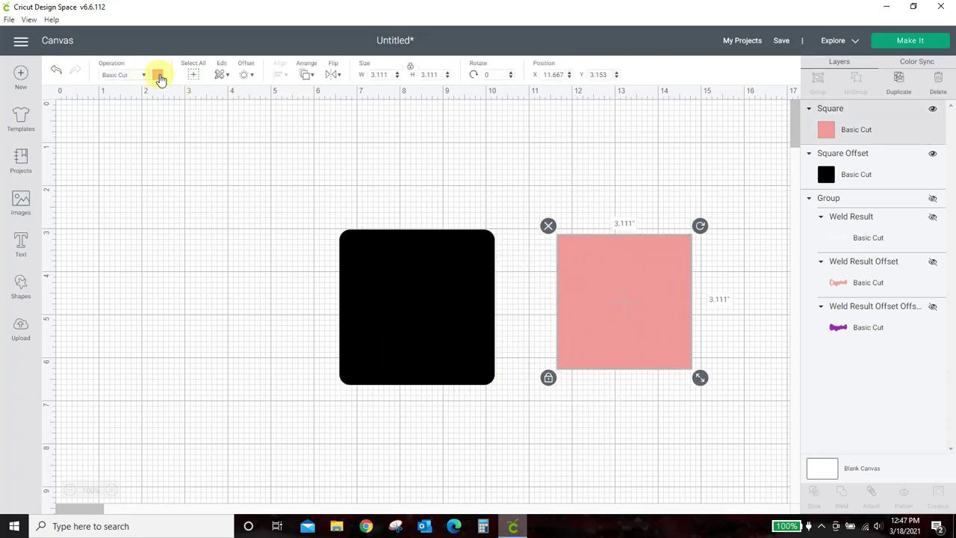
left_click(246, 76)
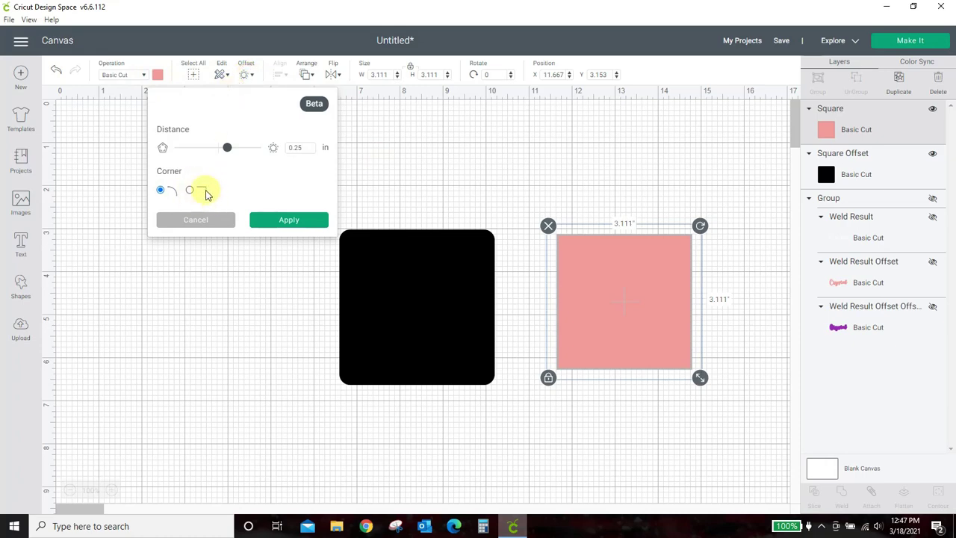
left_click(190, 189)
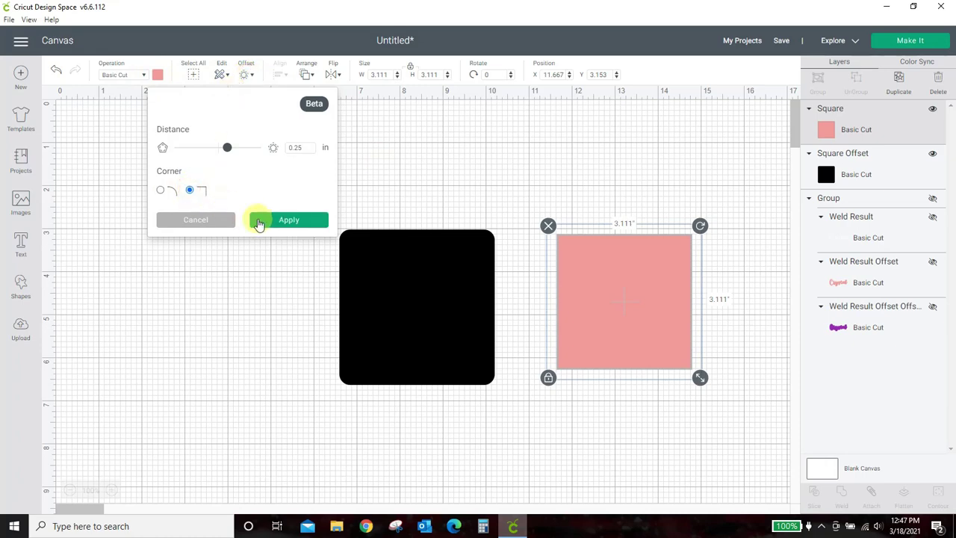
left_click(270, 222)
Move the pink square aside to about X 0, Y 3.125 and shift the rounded offset to about X 6.639, Y 2.847
left_click_drag(635, 311, 79, 320)
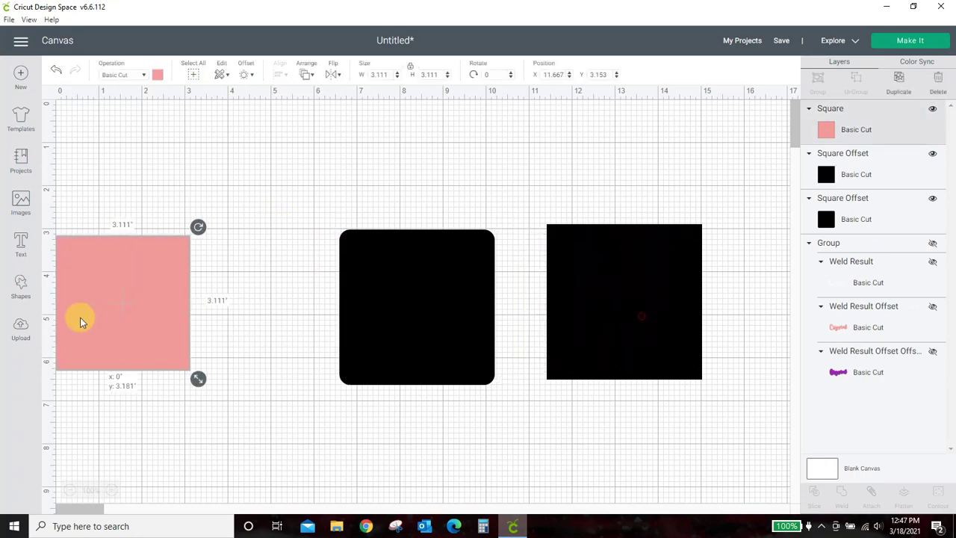
left_click_drag(424, 318, 425, 311)
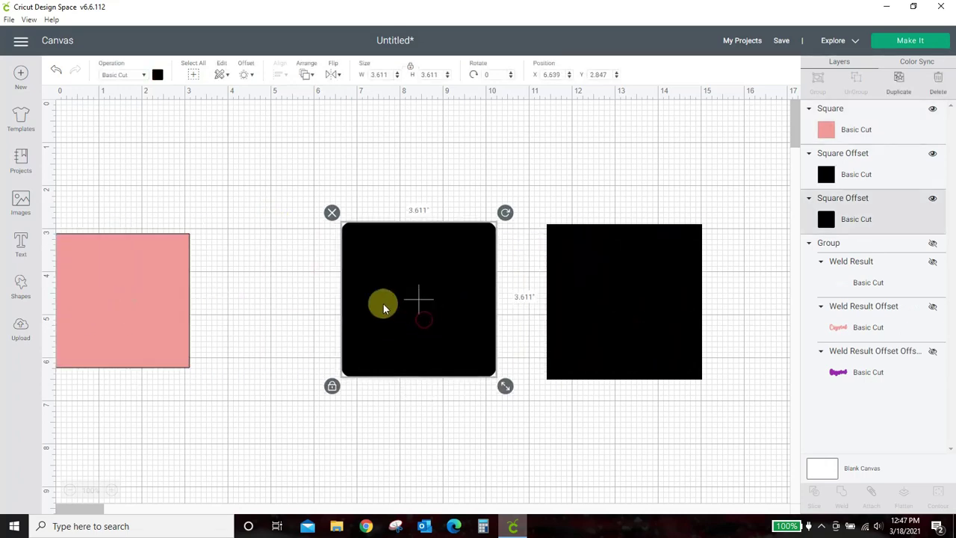
left_click(292, 295)
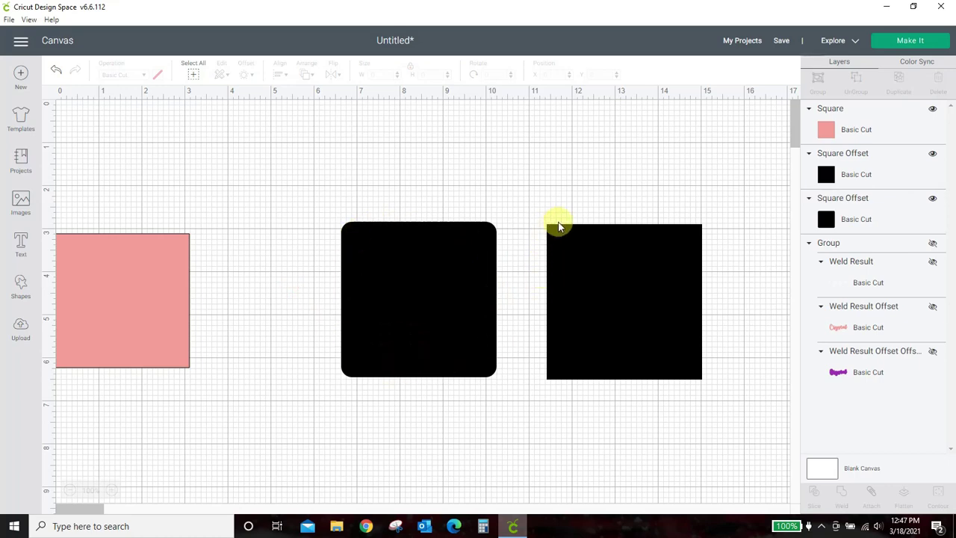
Centre the pink square over the rounded offset near X 6.889, Y 3.125, and then over the square-cornered offset
left_click_drag(154, 302, 450, 307)
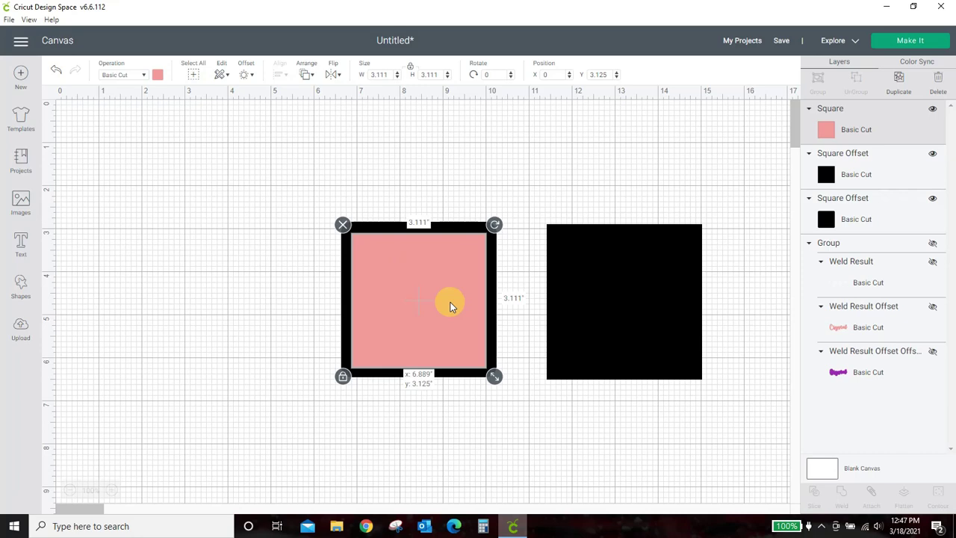
left_click(428, 445)
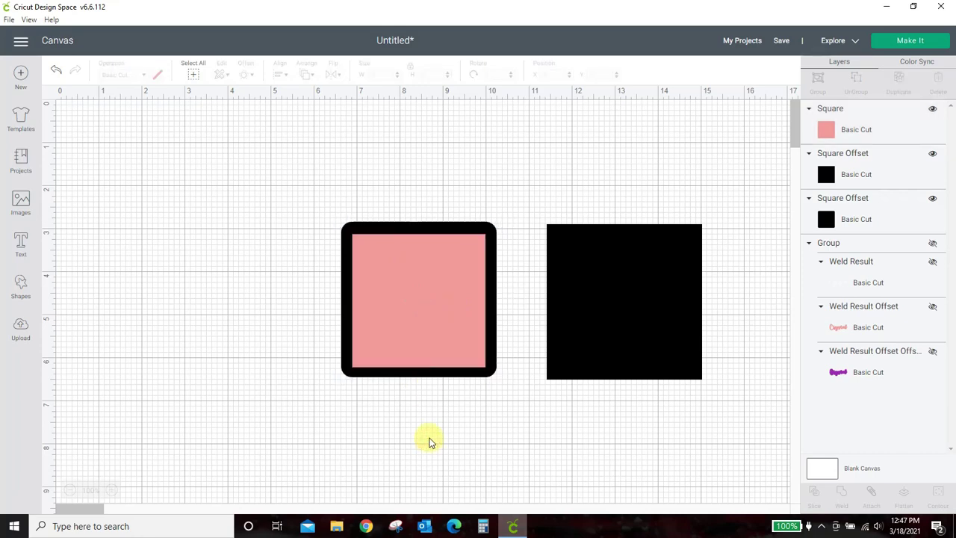
left_click_drag(429, 319, 634, 320)
left_click(635, 434)
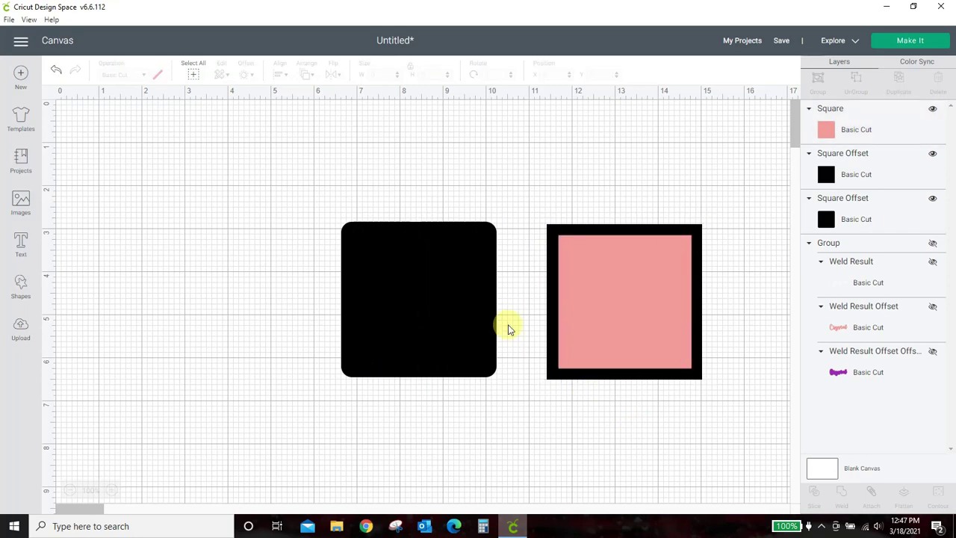
Move the rounded black offset away from the square-cornered one to about X 5.069, Y 2.444
left_click_drag(409, 263, 345, 252)
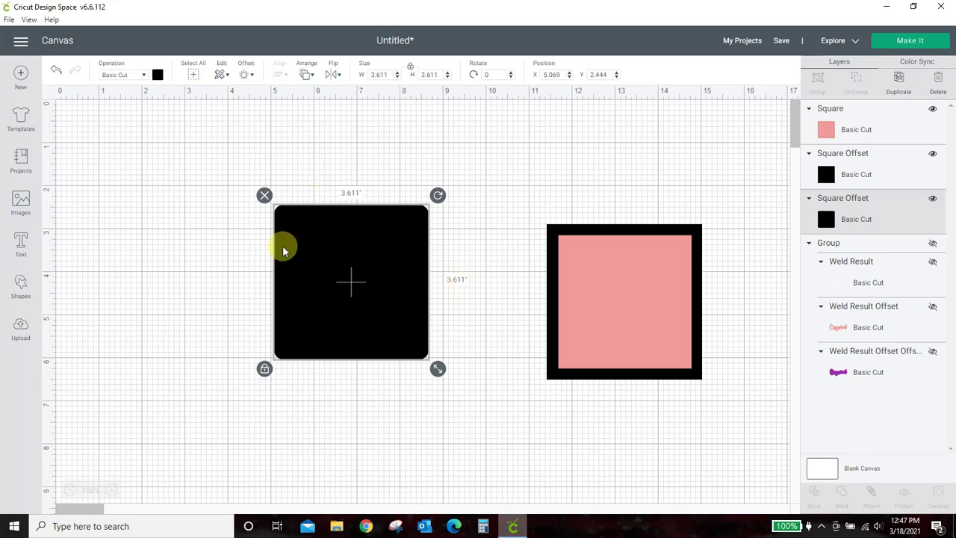
left_click(499, 307)
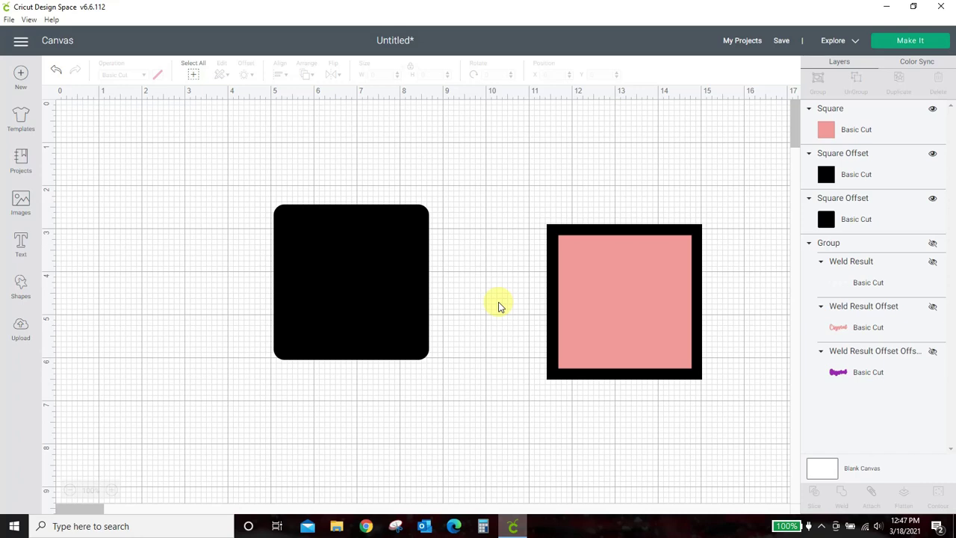
Move the pink square off the square-cornered offset to about X 7.514, Y 3.056 and open its Offset settings
left_click_drag(558, 320, 424, 311)
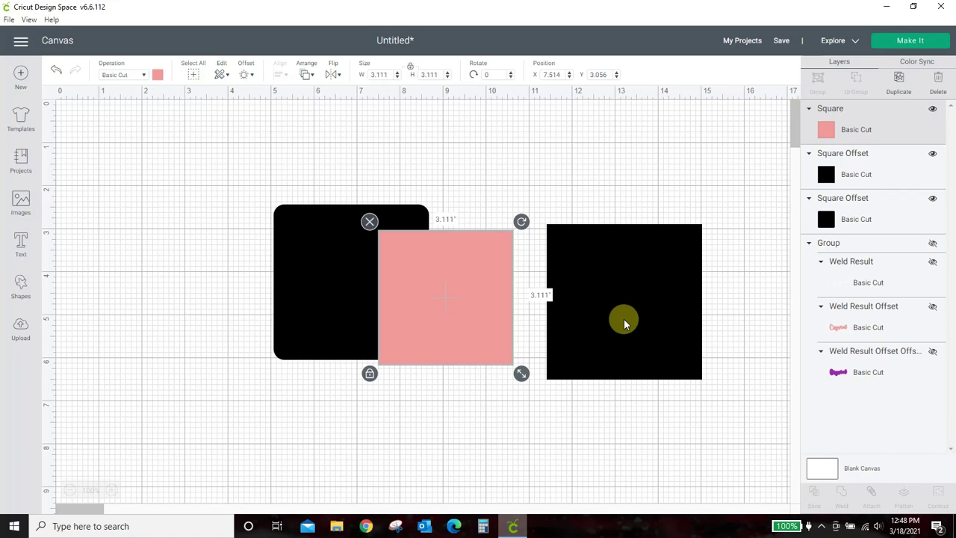
left_click(243, 77)
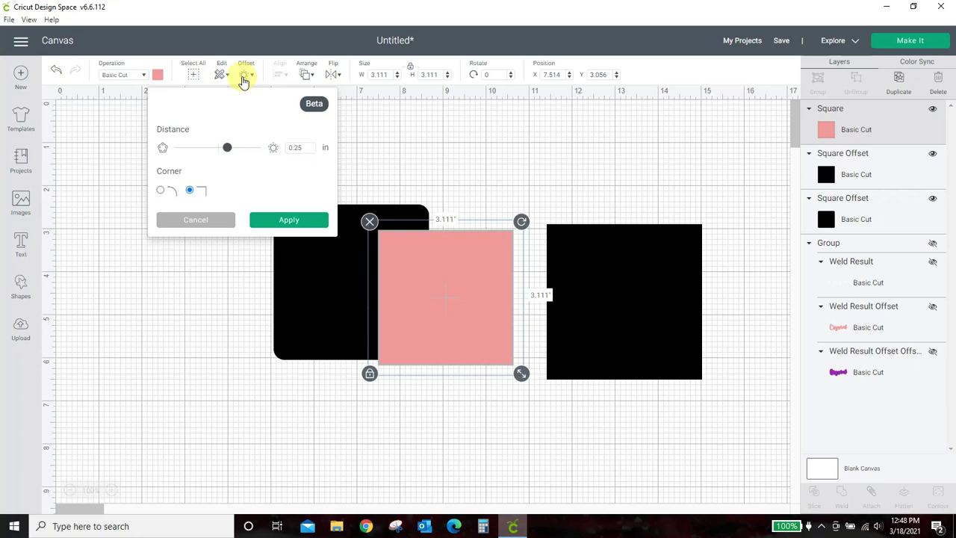